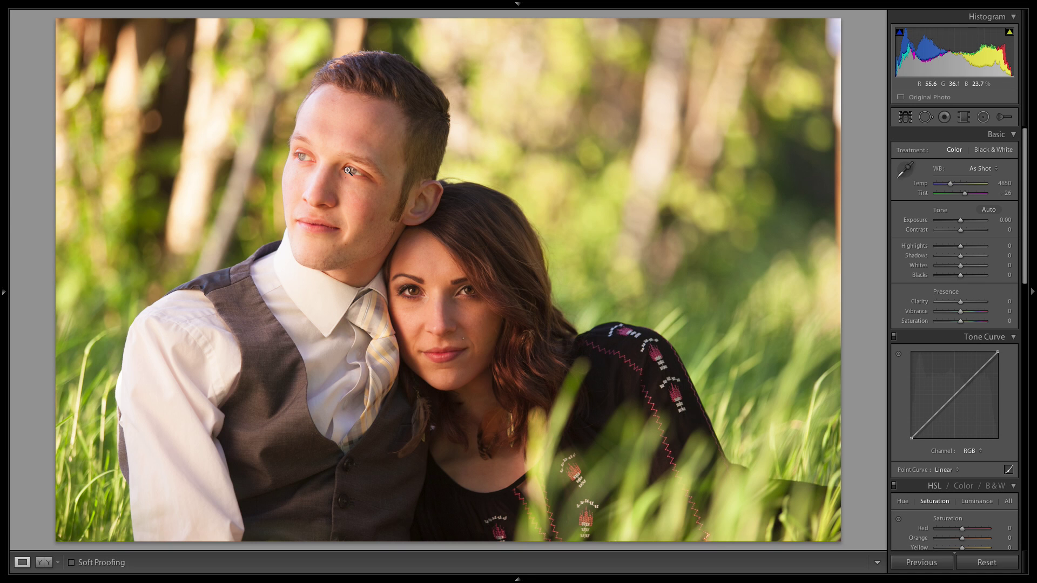
Inspect the couple's faces up close in the behind-the-scenes photo with the reflector, and return to the couple's seated portrait.
key(Right)
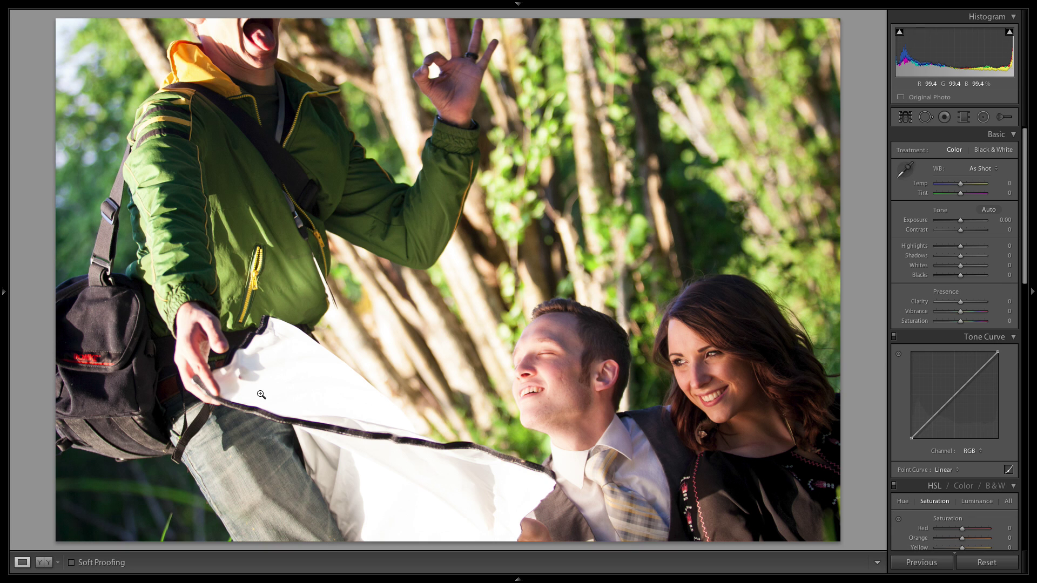
click(544, 405)
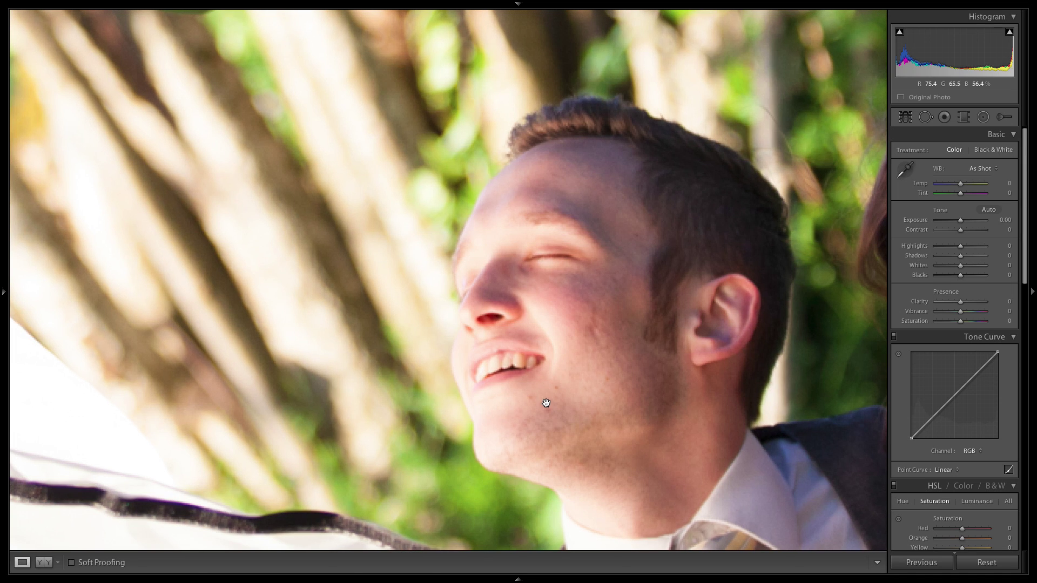
drag(547, 405, 391, 339)
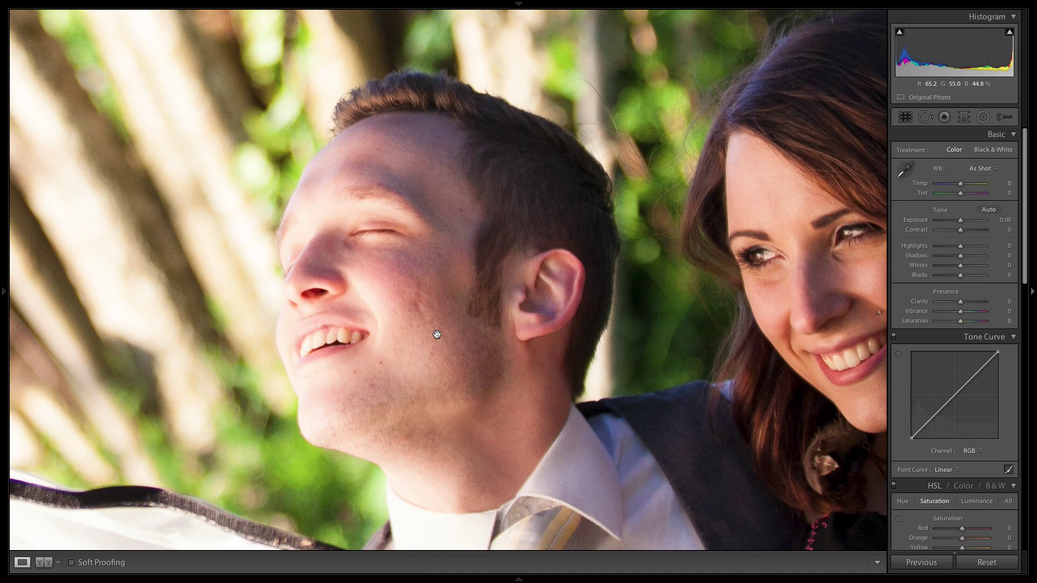
click(436, 334)
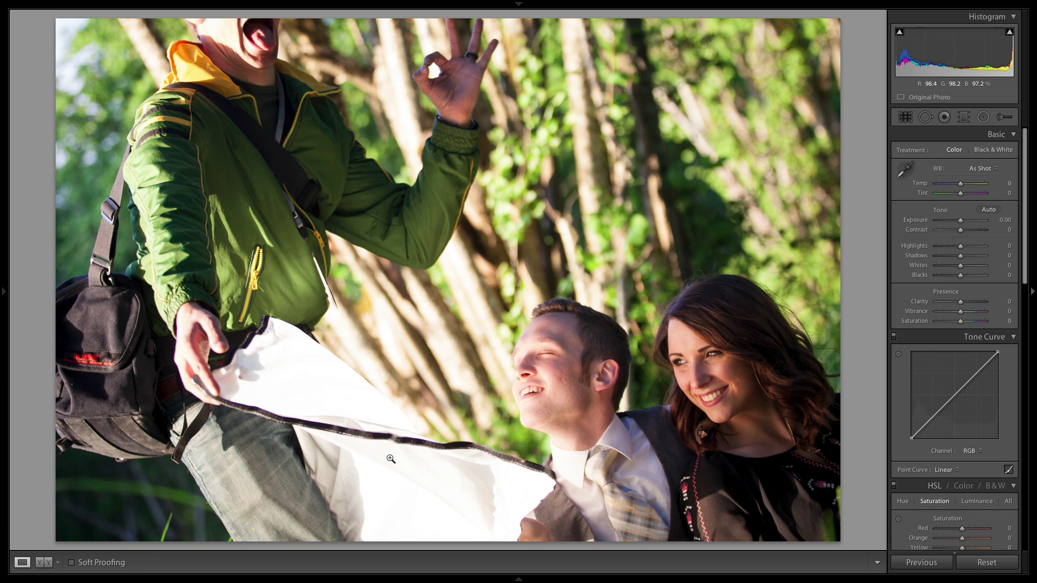
key(Right)
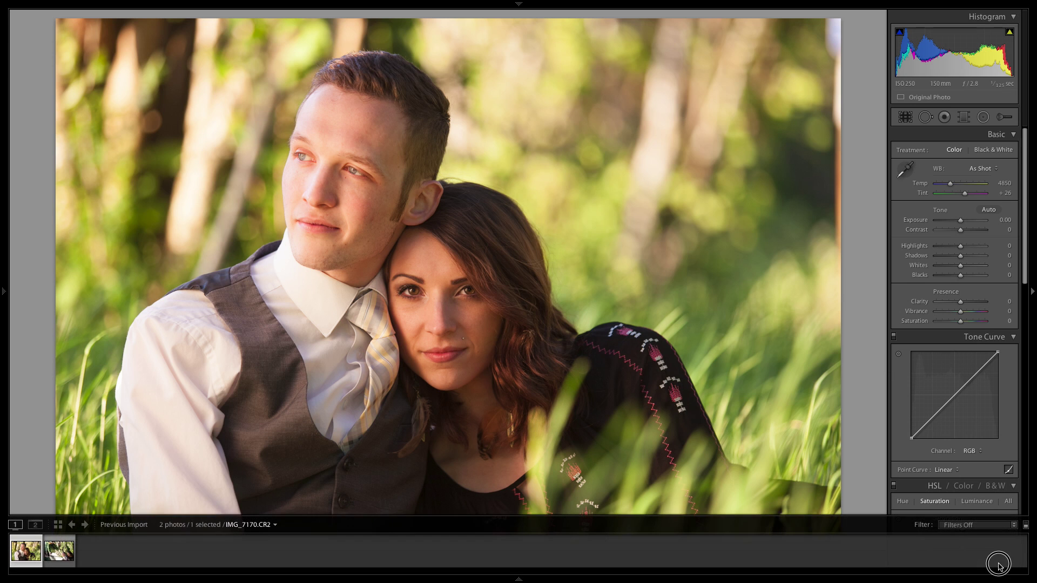
key(ctrl+d)
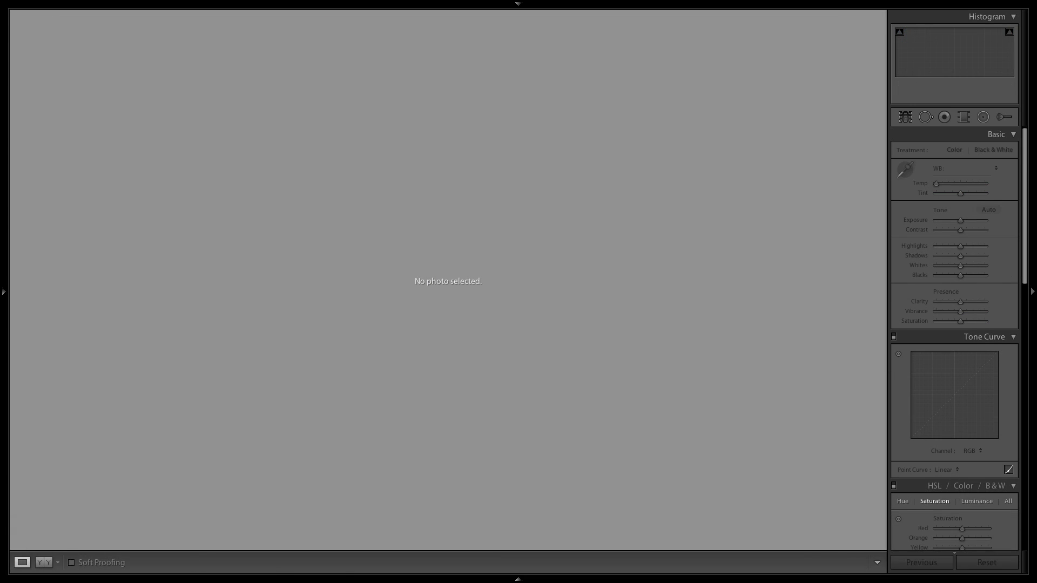
key(ctrl+z)
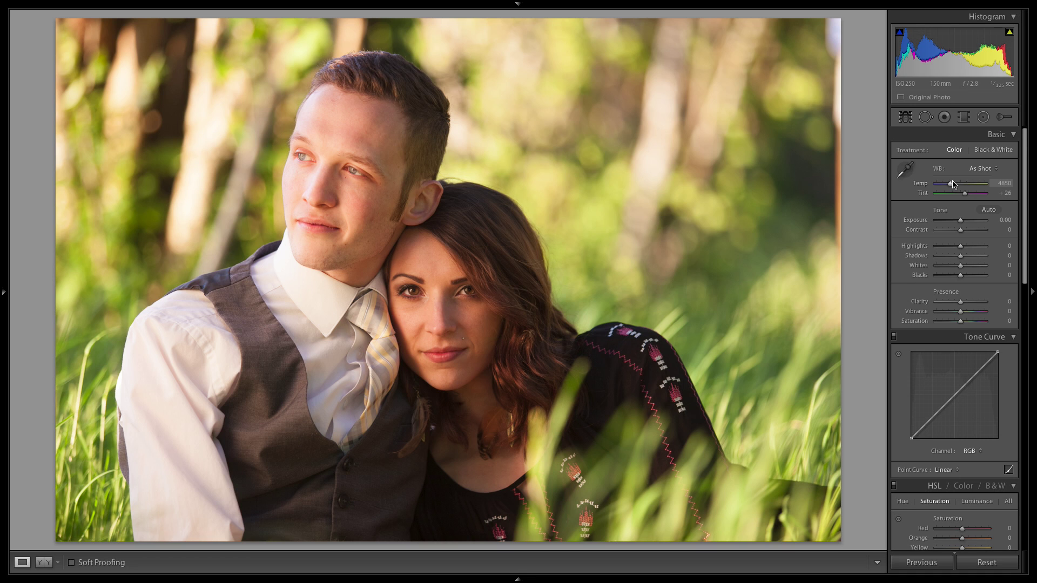
Cool the portrait's white balance temperature to 4250 and set the exposure to +0.20.
scroll(953, 184, down, 3)
scroll(953, 184, down, 2)
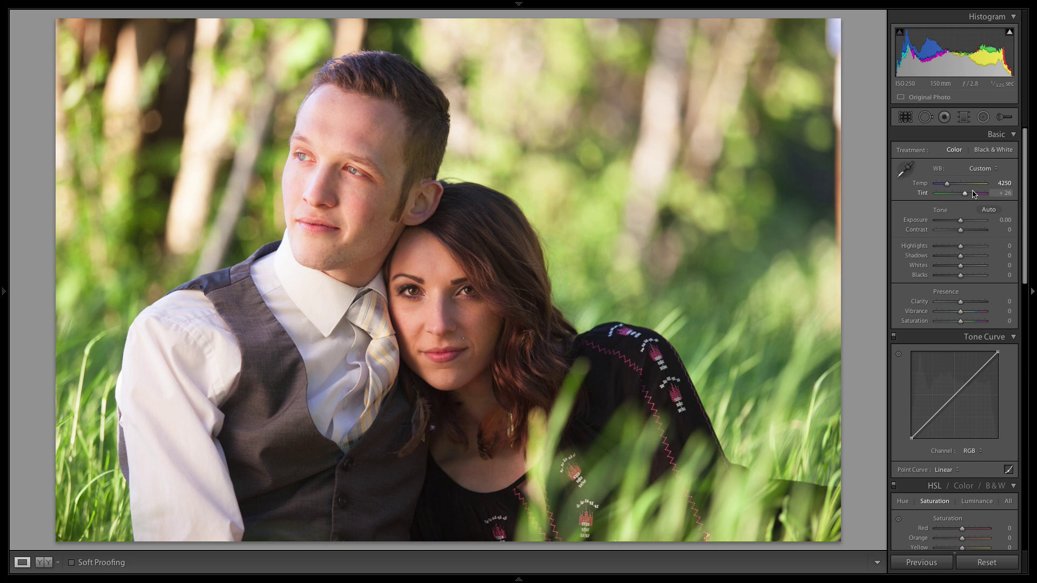
scroll(969, 196, up, 1)
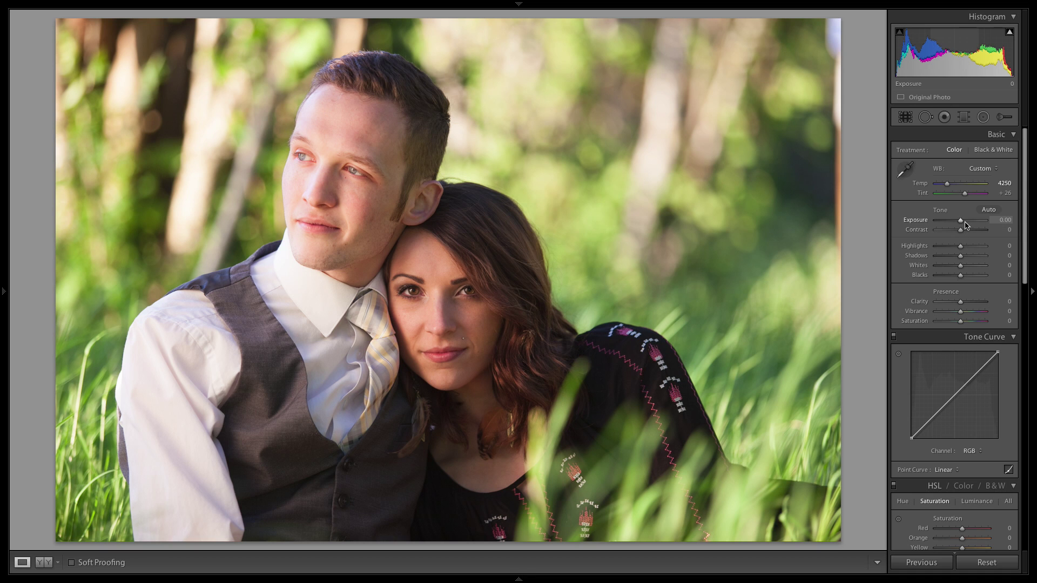
scroll(967, 225, up, 2)
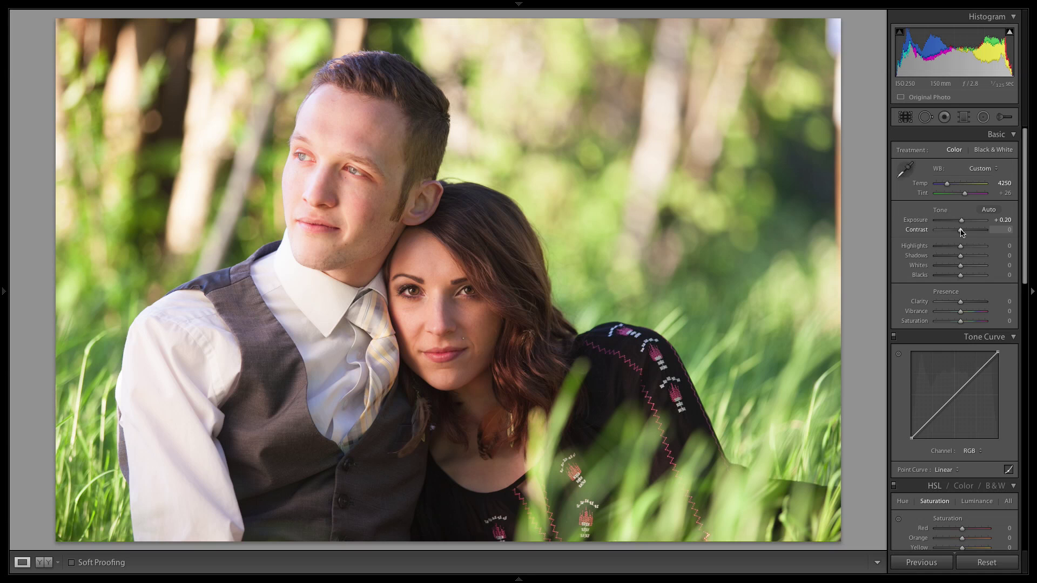
Set the portrait's contrast to +25.
key(Up)
key(Up)
key(Up)
key(Up)
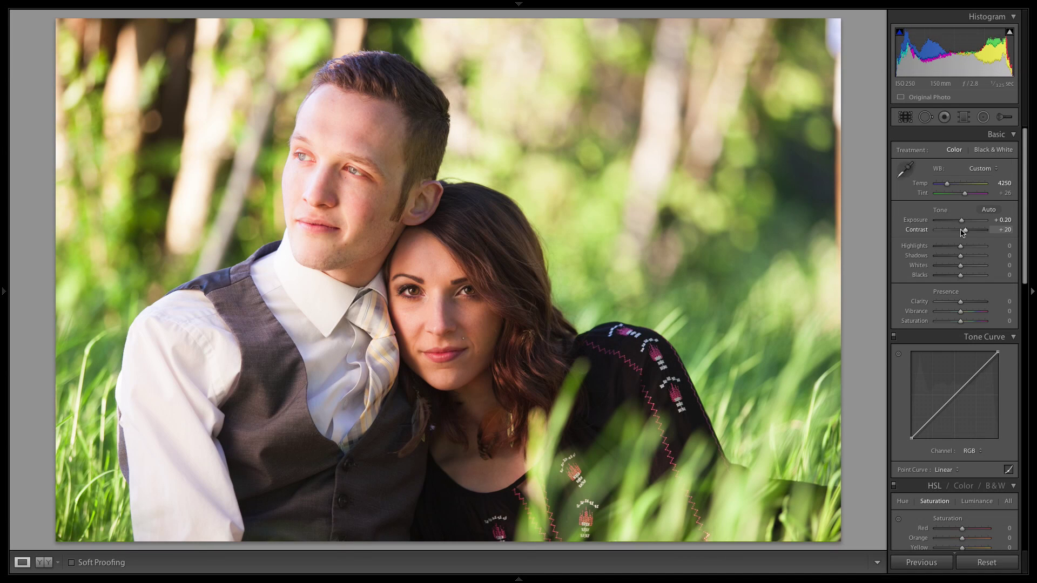
key(Up)
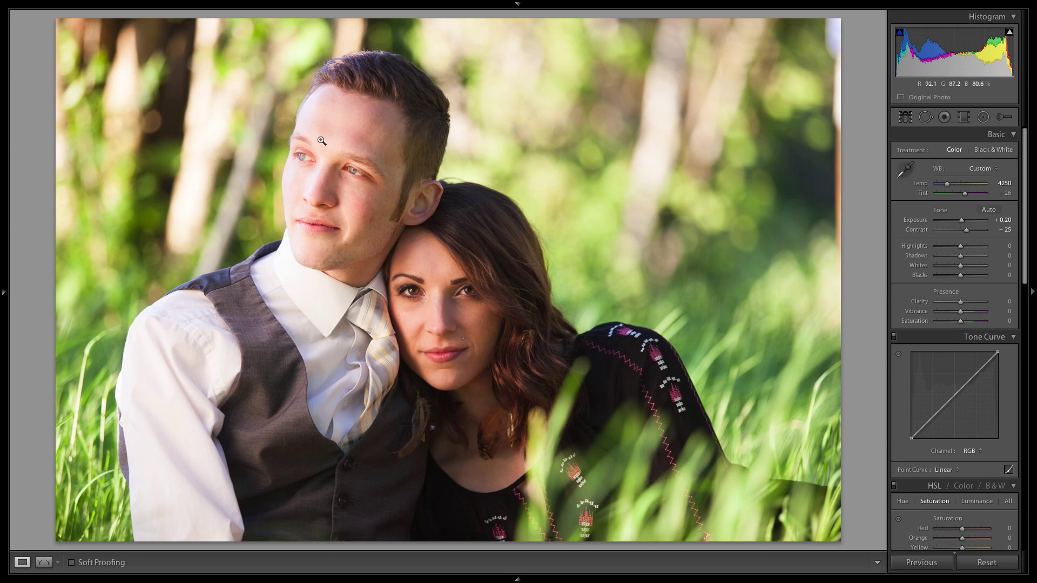
Check the bright skin areas on the man's face up close and set the highlights to -35.
click(305, 170)
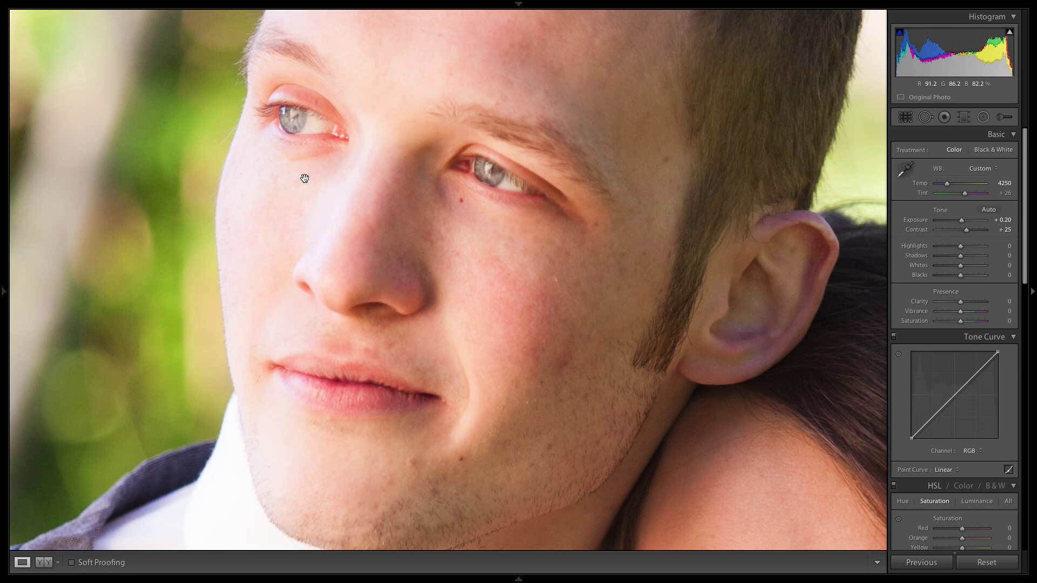
click(305, 178)
drag(960, 246, 956, 248)
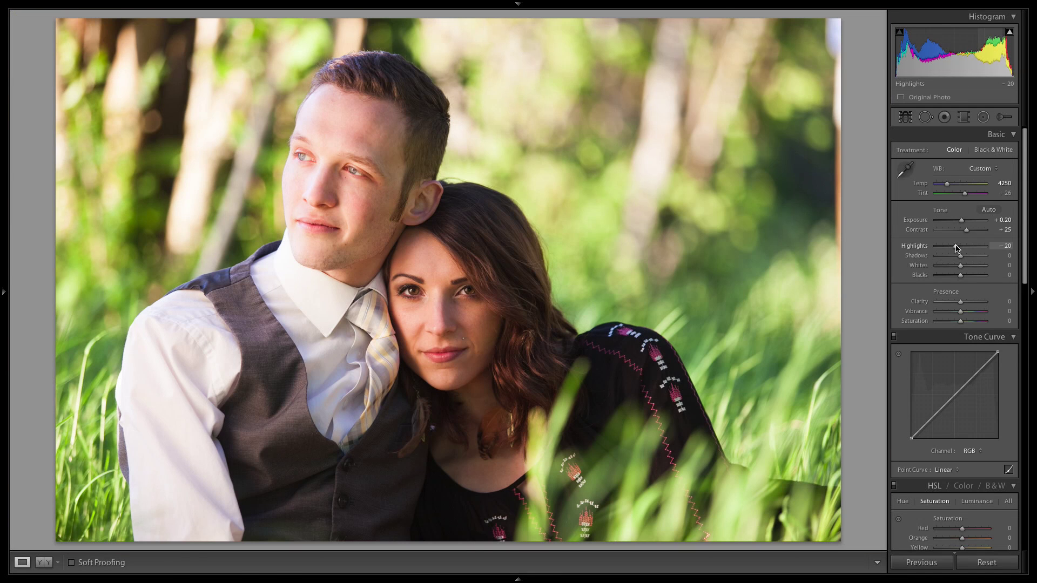
key(Down)
key(Down)
key(Down)
key(Down)
key(Down)
key(Down)
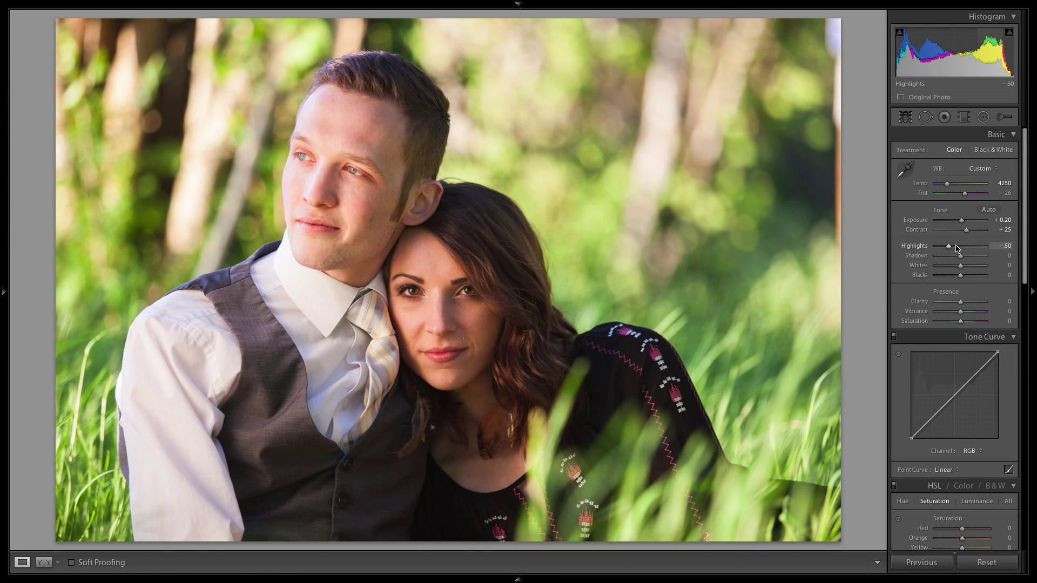
key(Down)
key(Up)
key(Up)
key(Up)
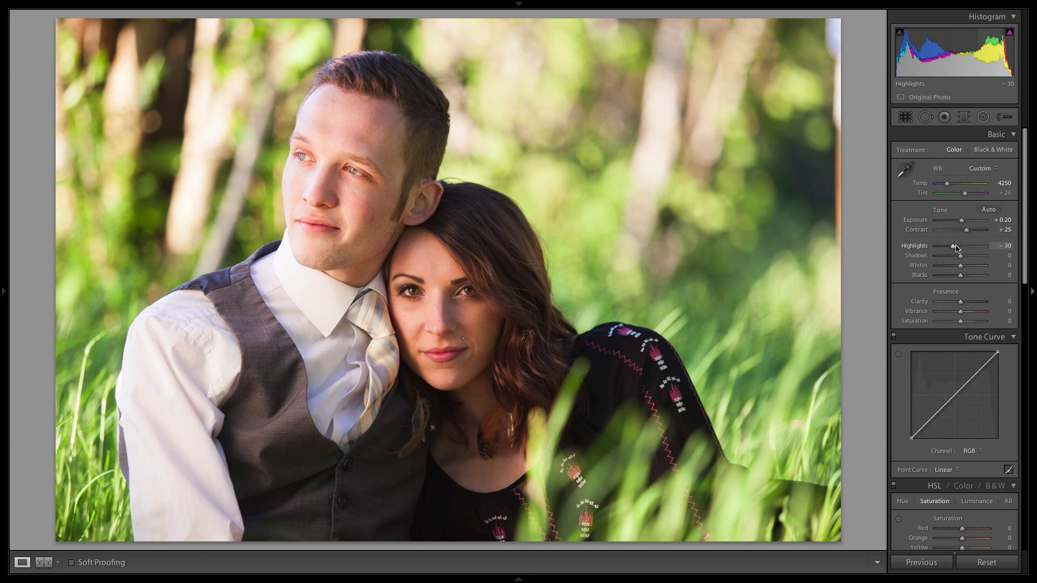
key(Down)
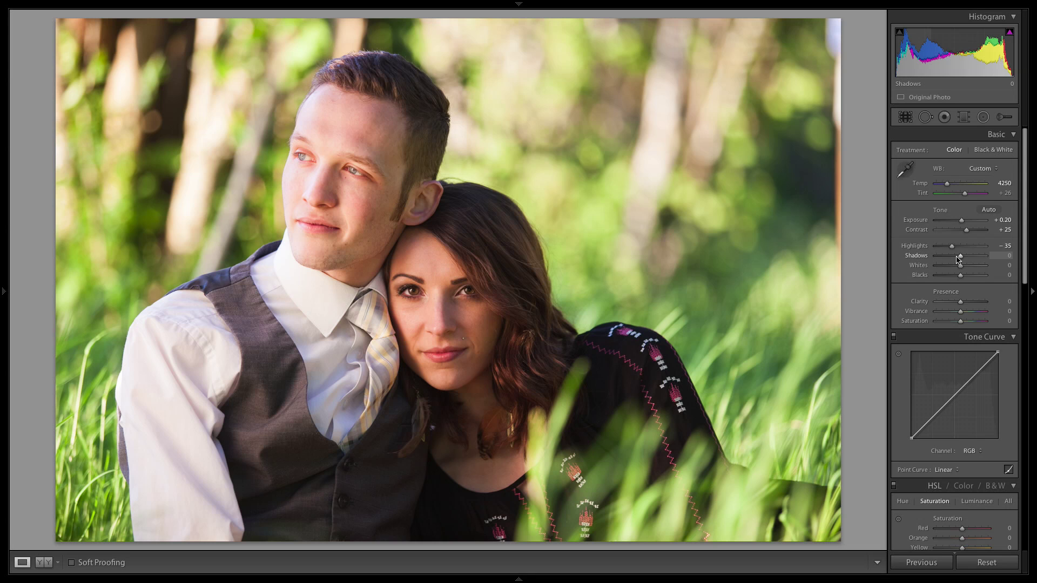
Set the portrait's shadows to -25 and whites to -5.
key(Down)
key(Down)
key(Down)
key(Down)
key(Down)
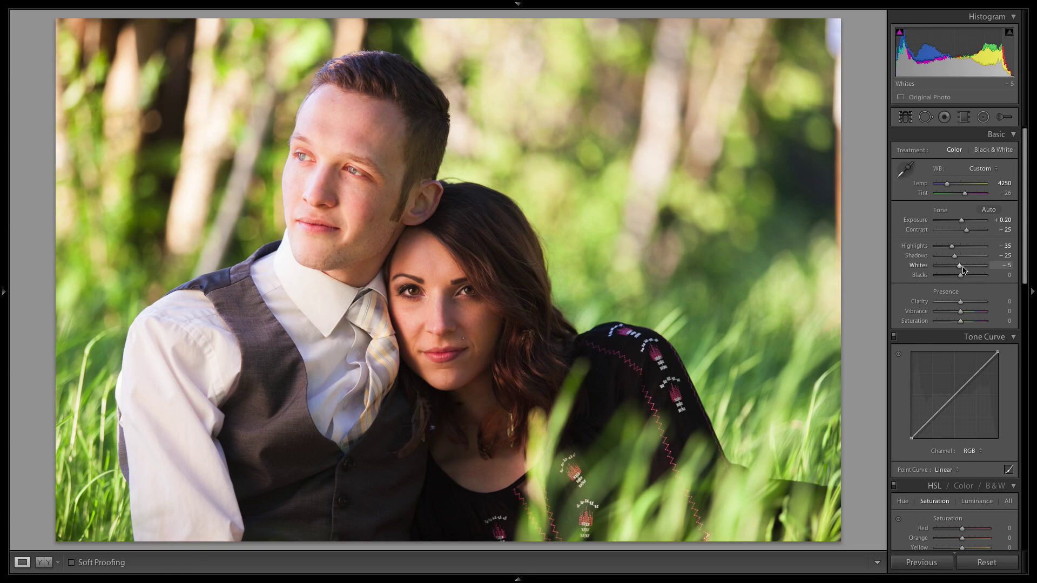
Try the blacks as low as -40 and settle them at -10.
key(Down)
key(Down)
key(Down)
key(Down)
key(Down)
key(Down)
key(Down)
key(Down)
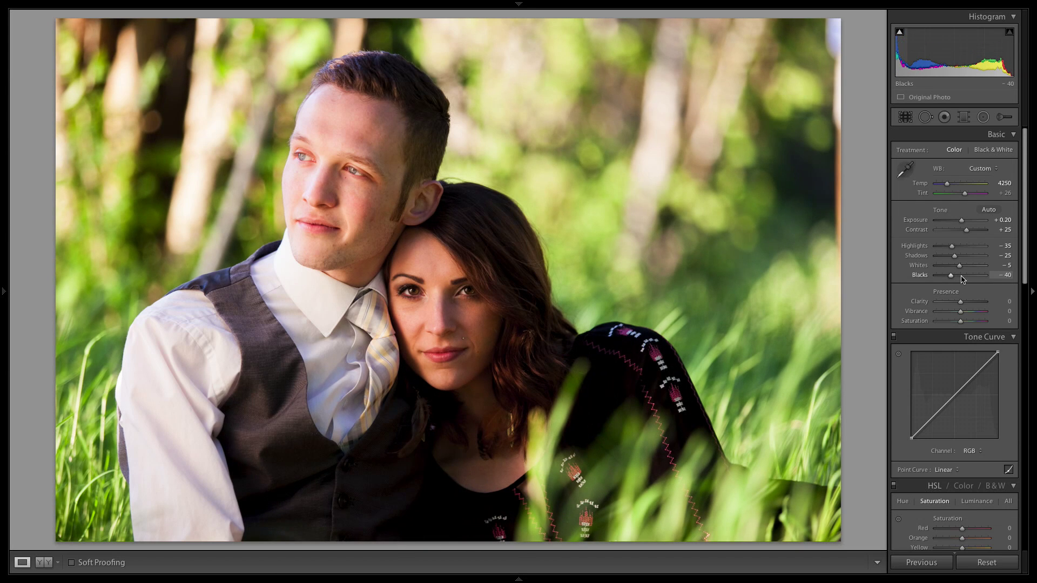
key(Up)
key(Up)
key(Up)
key(Up)
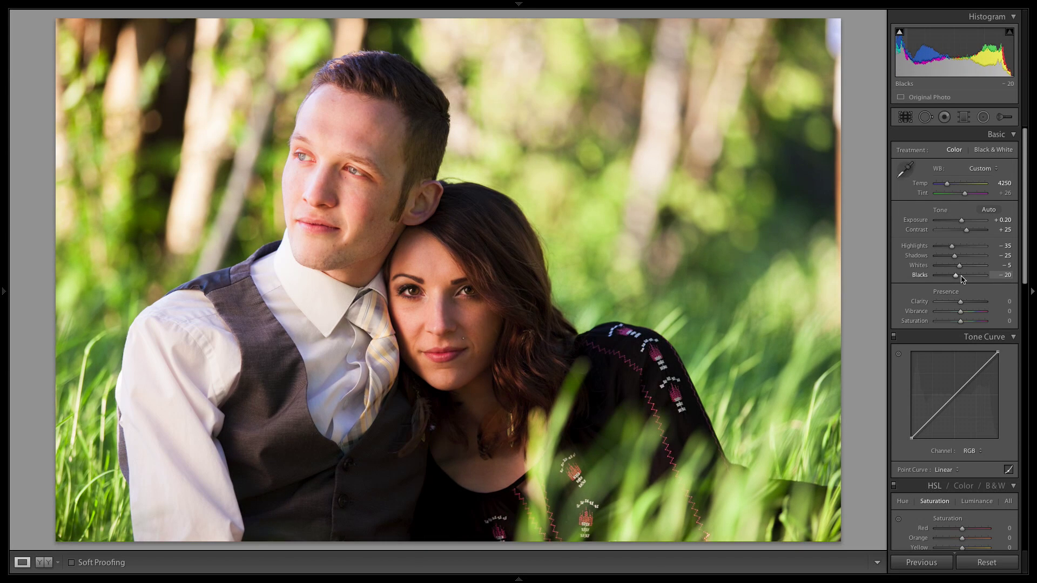
key(Up)
key(Up)
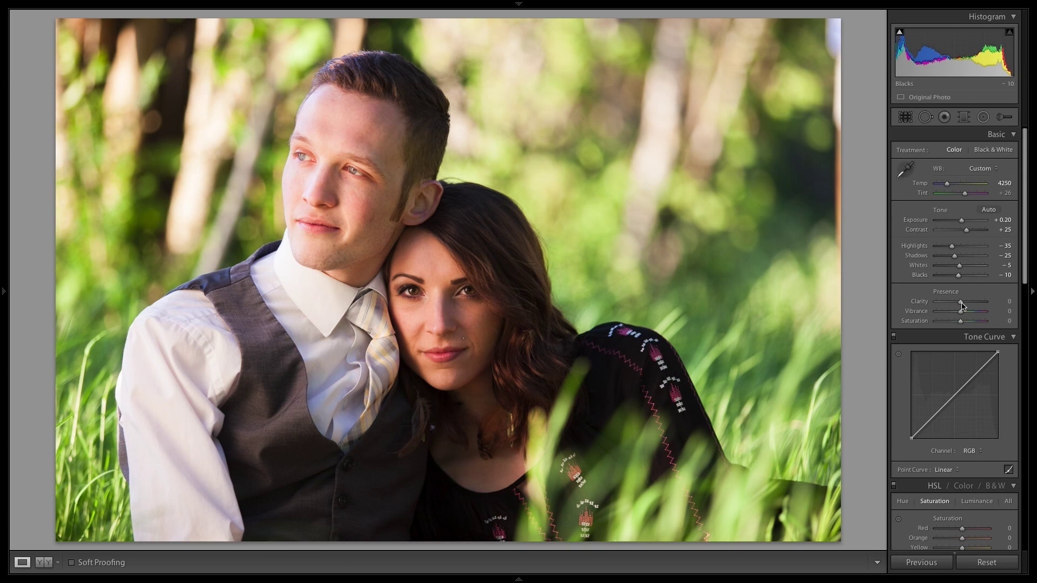
Set the portrait's clarity to +5 and vibrance to -10.
key(Up)
key(Up)
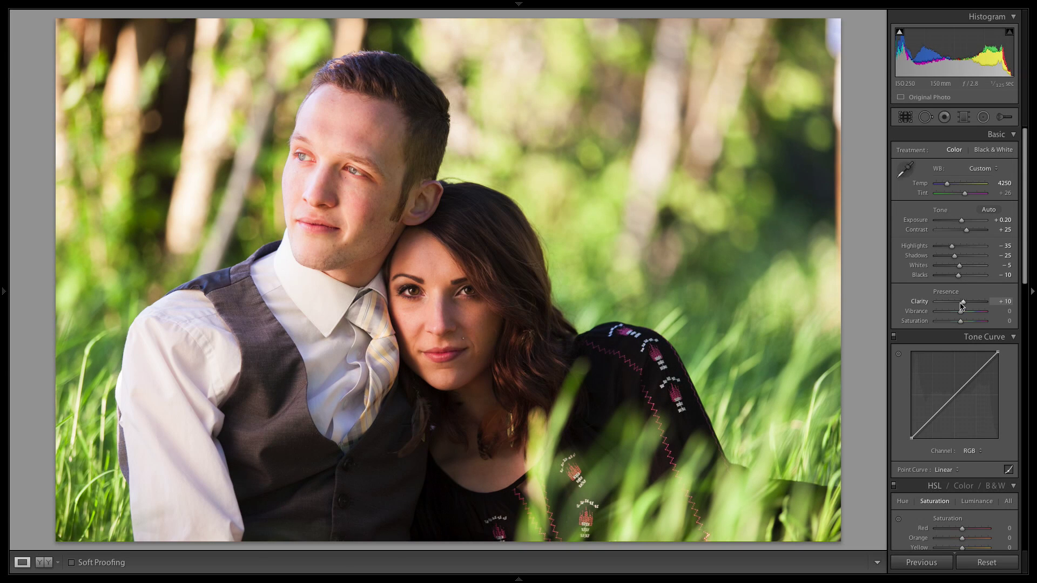
key(Down)
key(Down)
key(Down)
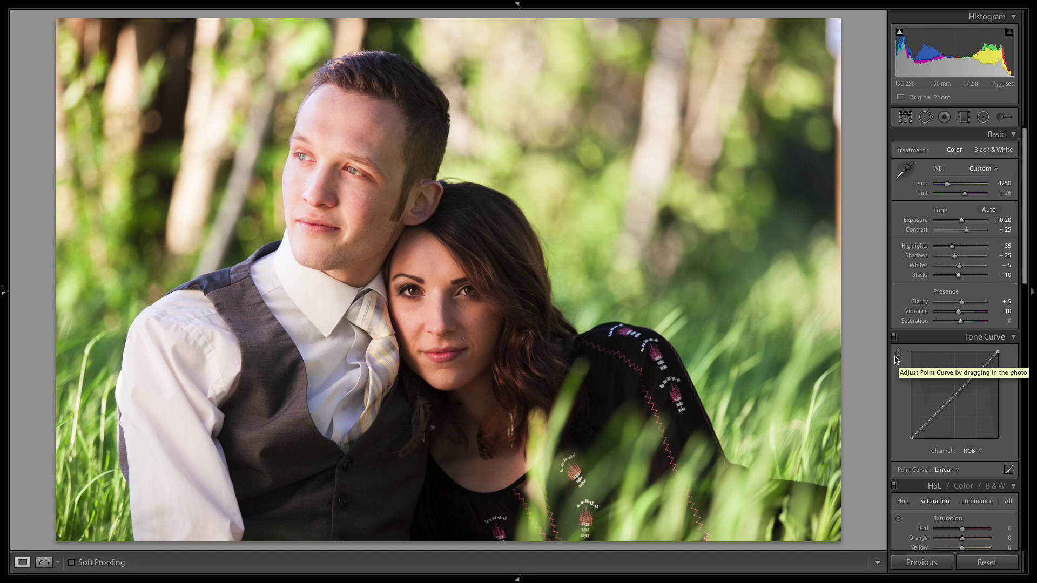
Look over the tone curve's point curve presets and its region sliders, keeping Linear and returning to point editing.
mouse_move(108, 5)
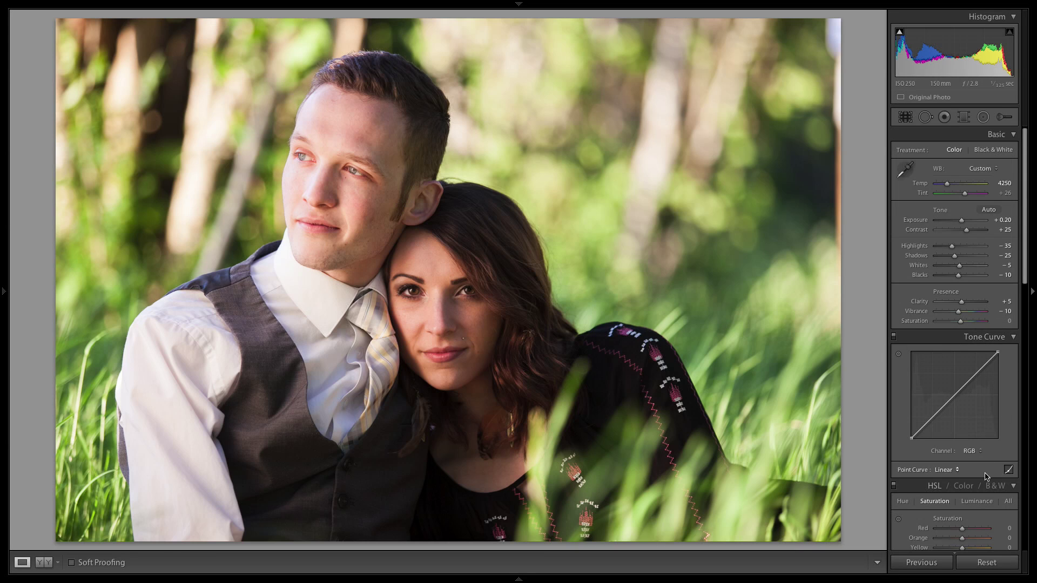
click(939, 470)
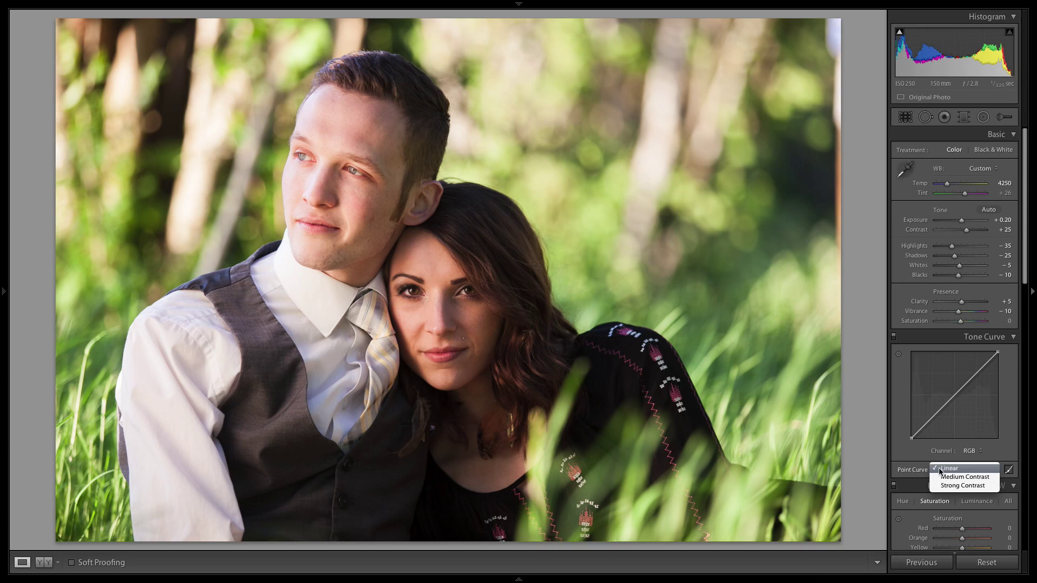
click(941, 470)
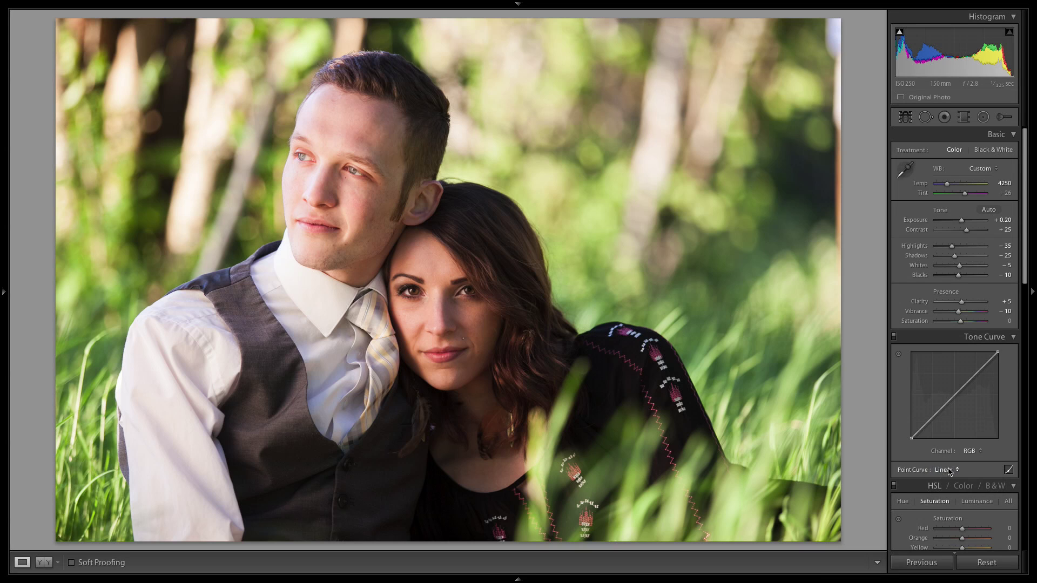
click(1007, 470)
scroll(988, 465, down, 1)
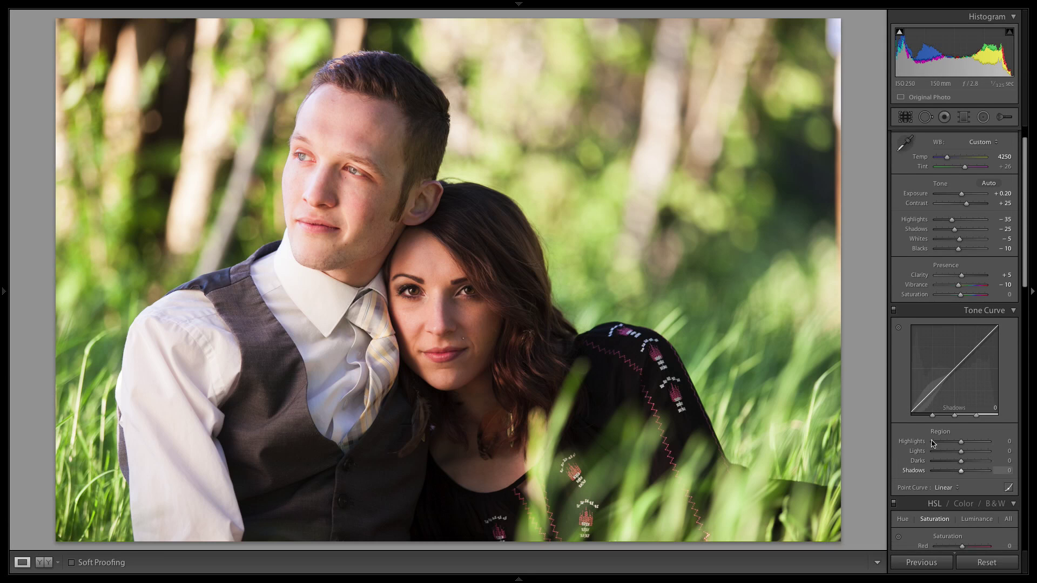
click(1007, 488)
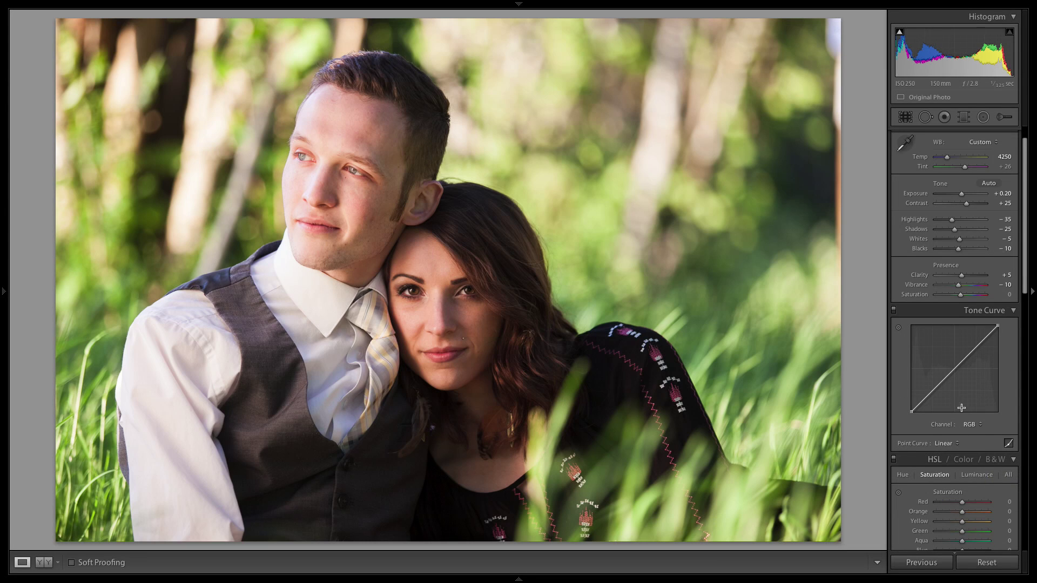
Add shadow, midtone and highlight points to the RGB tone curve and lift its black point for faded blacks.
click(985, 339)
click(952, 370)
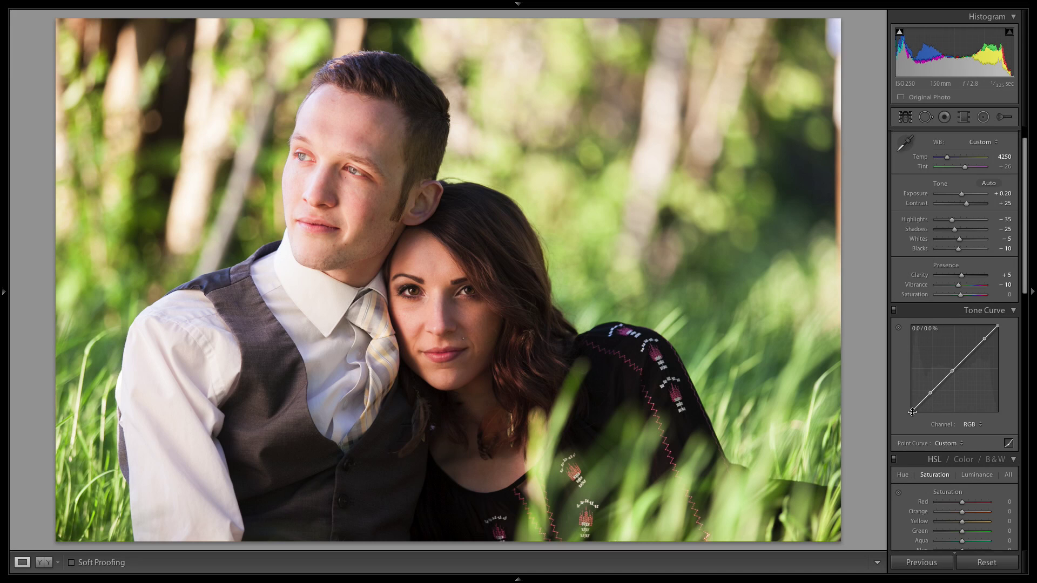
mouse_move(912, 412)
mouse_down()
mouse_move(903, 399)
mouse_move(912, 402)
mouse_up()
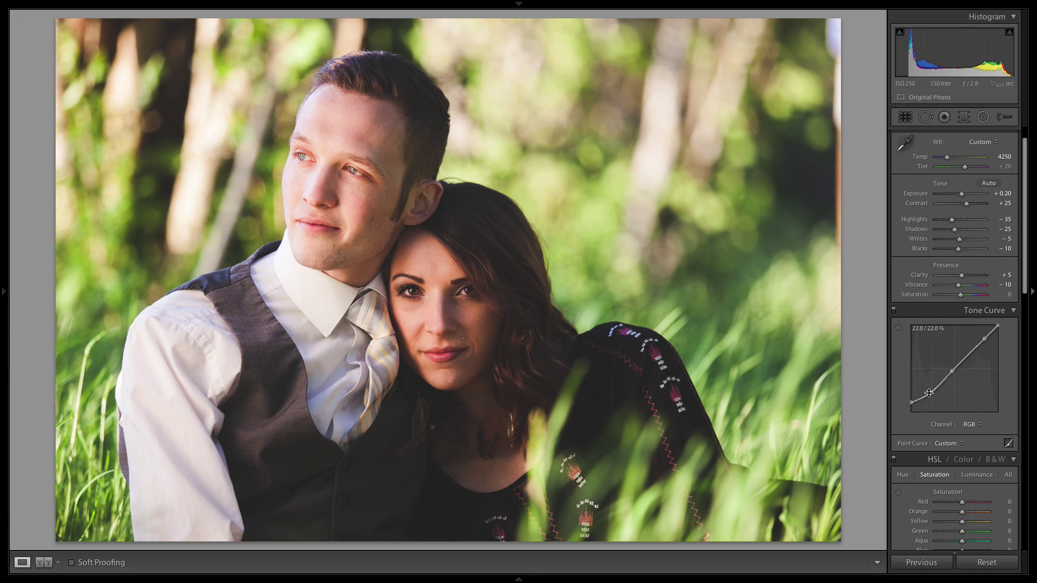
Refine the RGB tone curve by adjusting the shadow and midtone points and raising the highlight point slightly.
drag(930, 394, 950, 369)
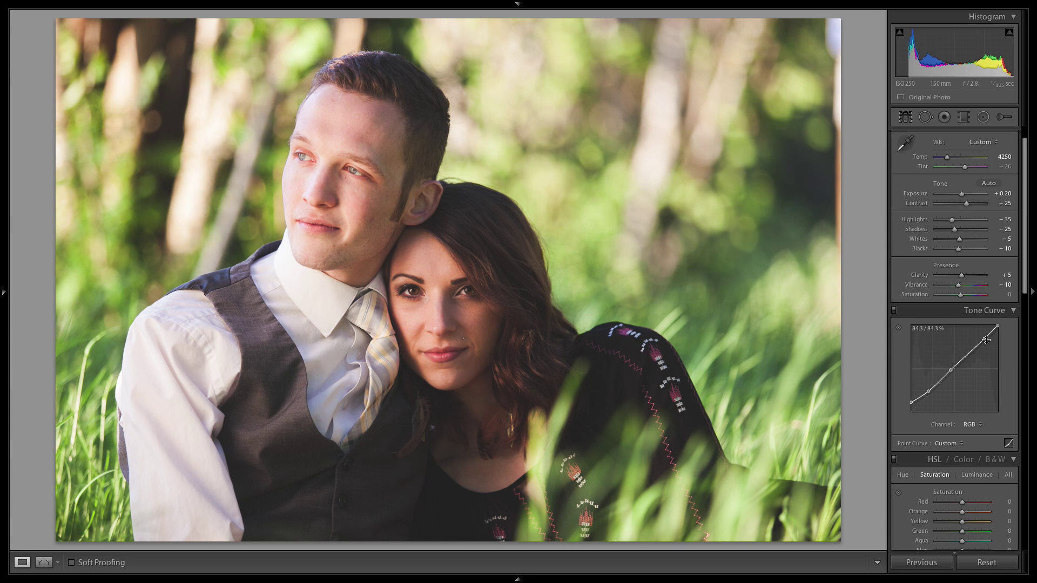
drag(985, 341, 982, 338)
drag(931, 392, 928, 390)
Reduce the portrait's contrast to +20.
scroll(928, 391, up, 3)
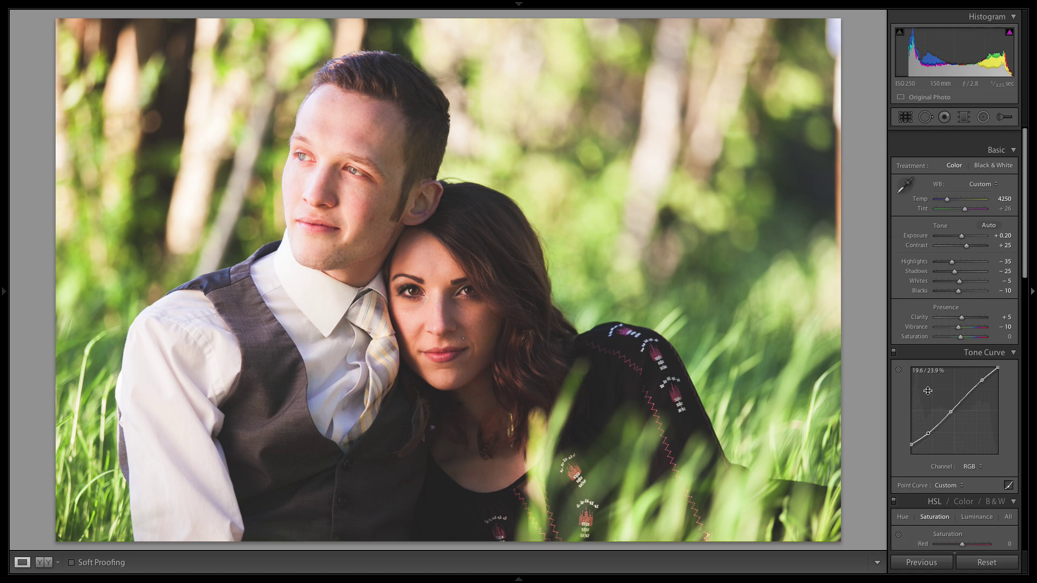
scroll(966, 255, down, 1)
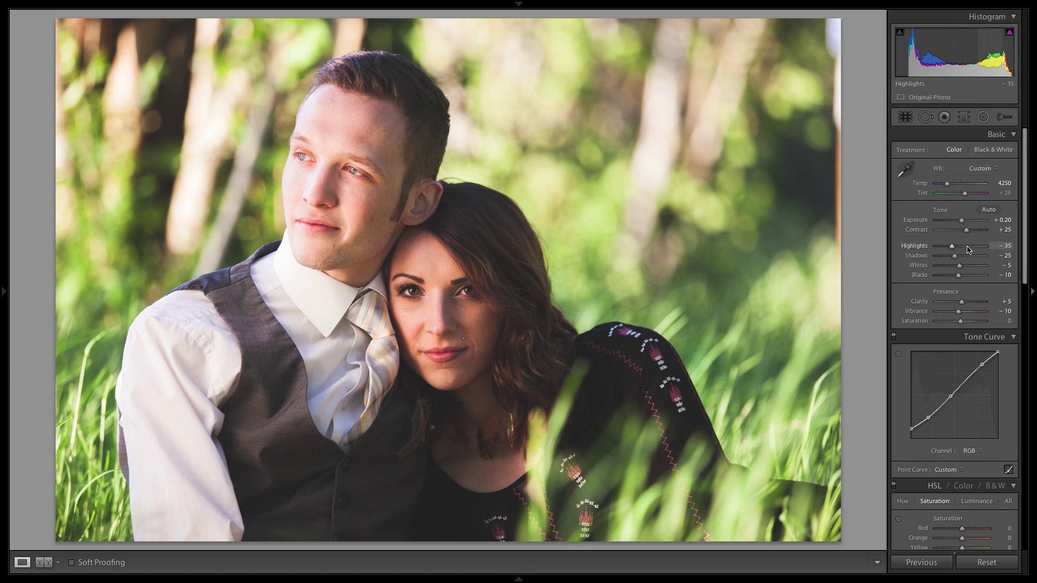
scroll(971, 225, up, 1)
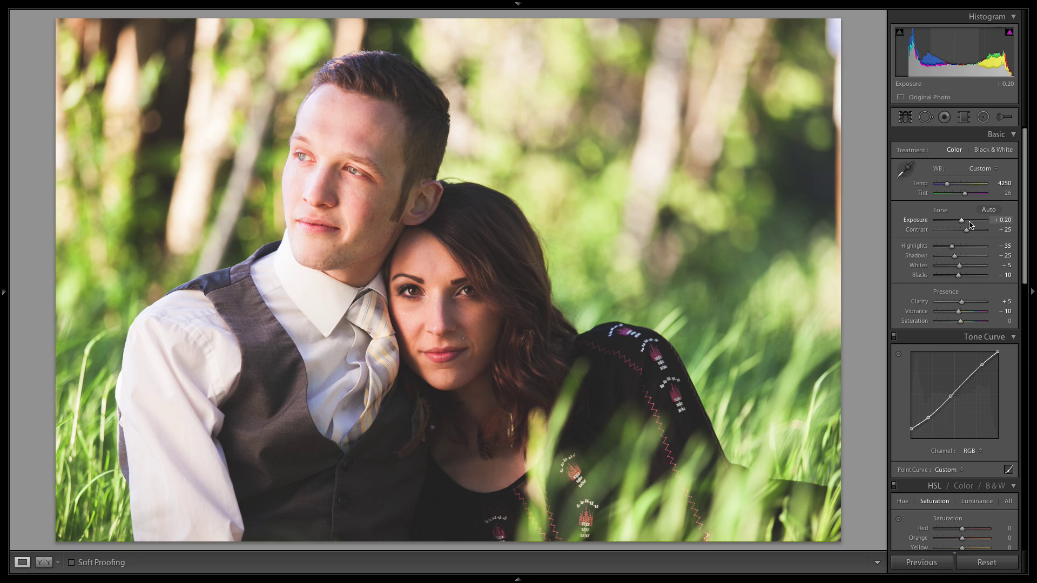
scroll(971, 224, down, 1)
scroll(973, 233, down, 2)
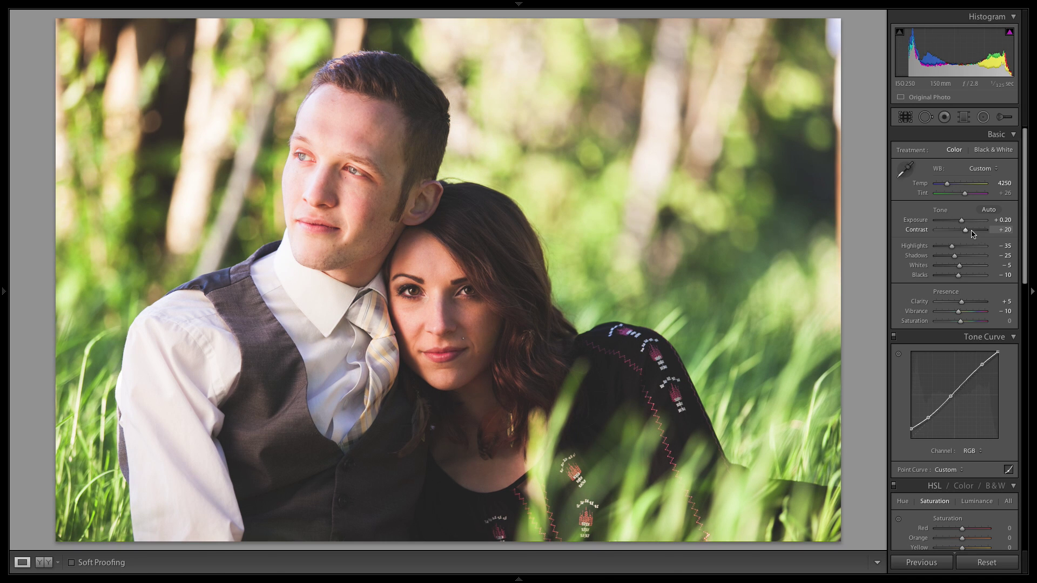
Adjust the basic tone by setting Shadows to -20 and Blacks to -15.
scroll(973, 233, up, 1)
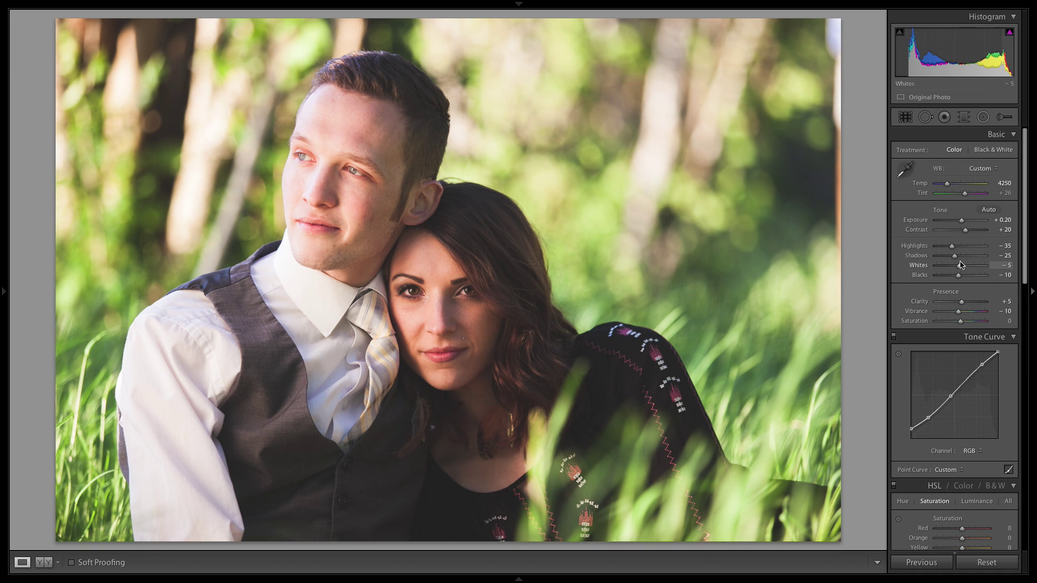
scroll(959, 257, up, 1)
scroll(967, 278, down, 1)
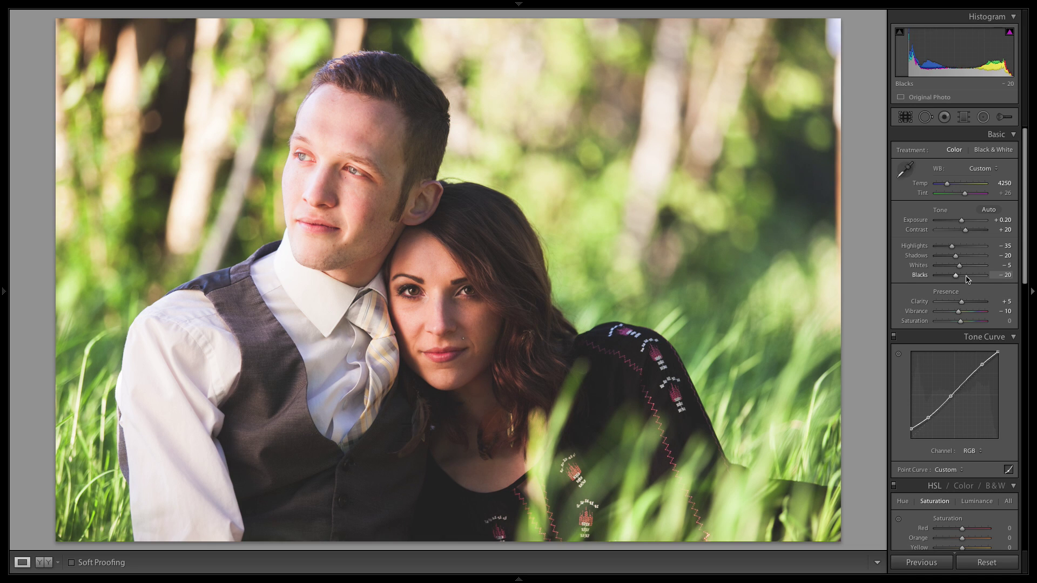
scroll(967, 279, up, 1)
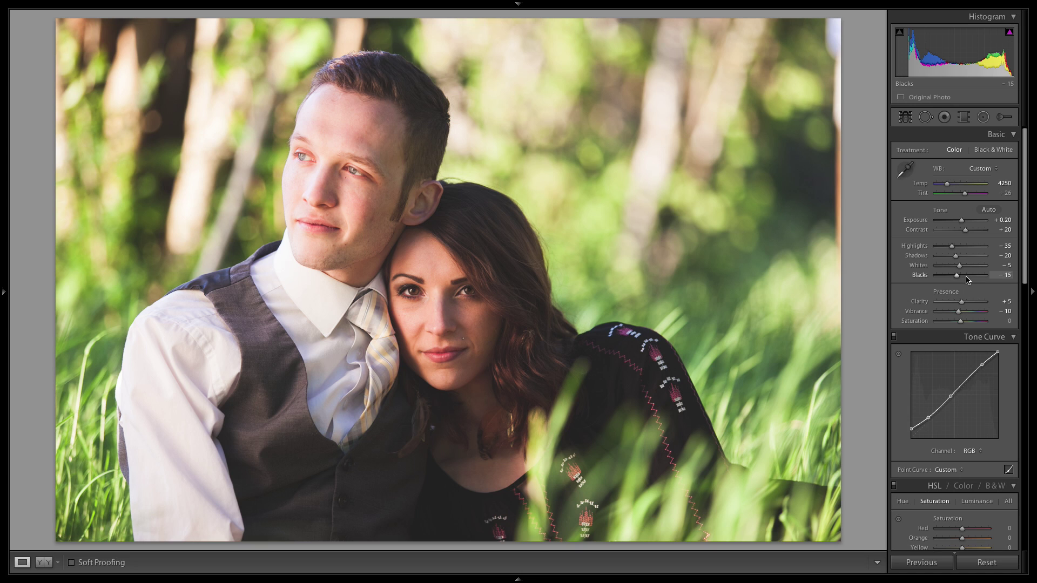
Try darker greens in the HSL luminance adjustments, settling on a Green luminance of +21.
scroll(968, 400, down, 3)
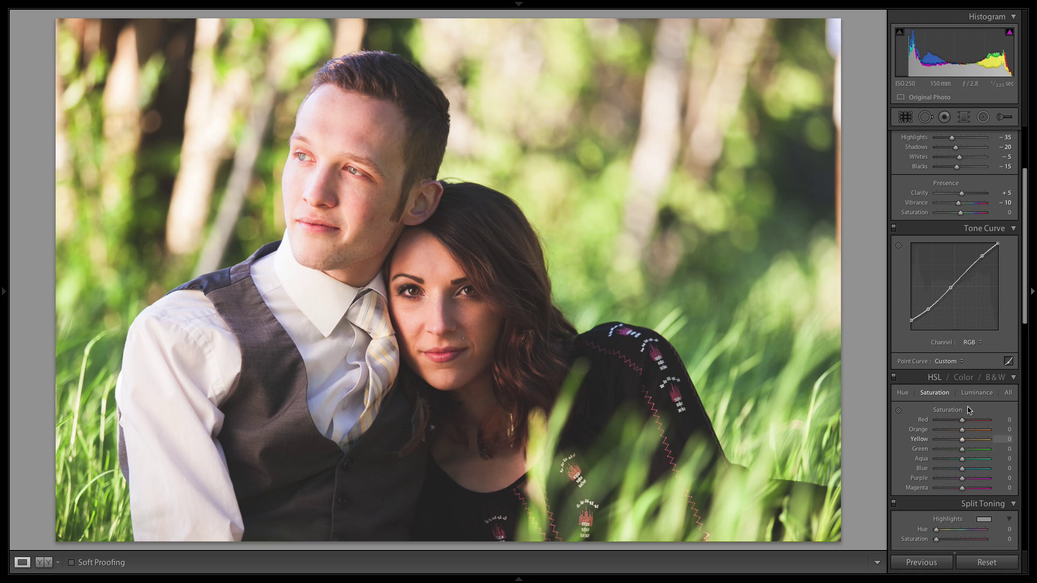
scroll(964, 421, down, 1)
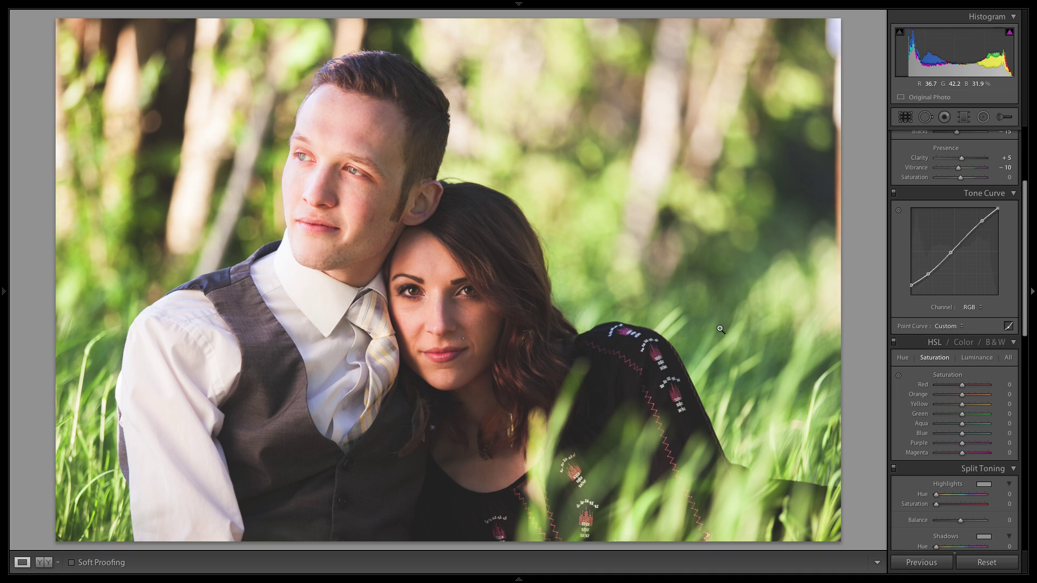
mouse_move(962, 414)
mouse_down()
mouse_move(983, 416)
mouse_move(971, 419)
mouse_up()
click(971, 358)
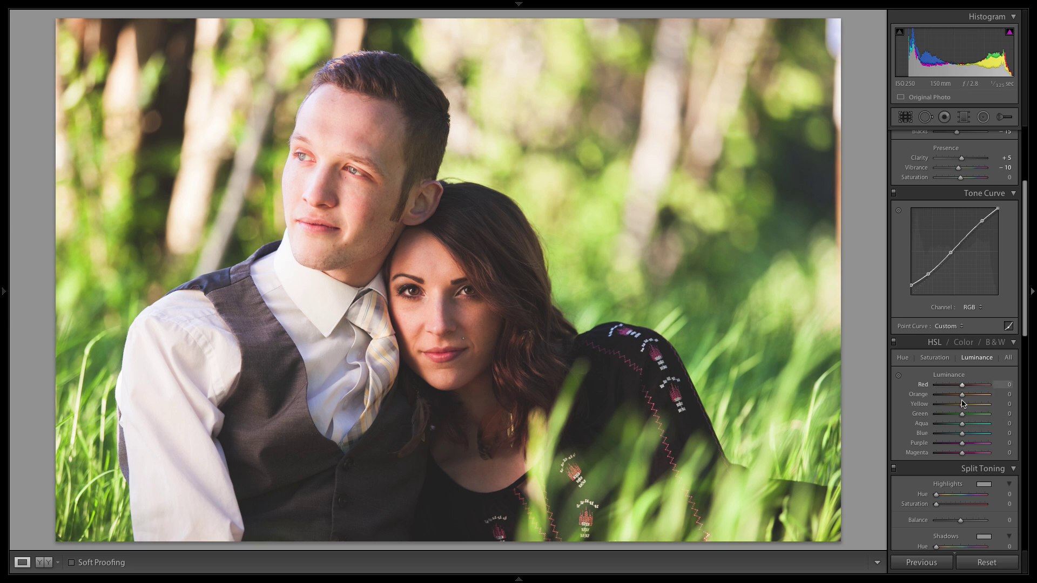
click(976, 414)
drag(976, 416, 900, 417)
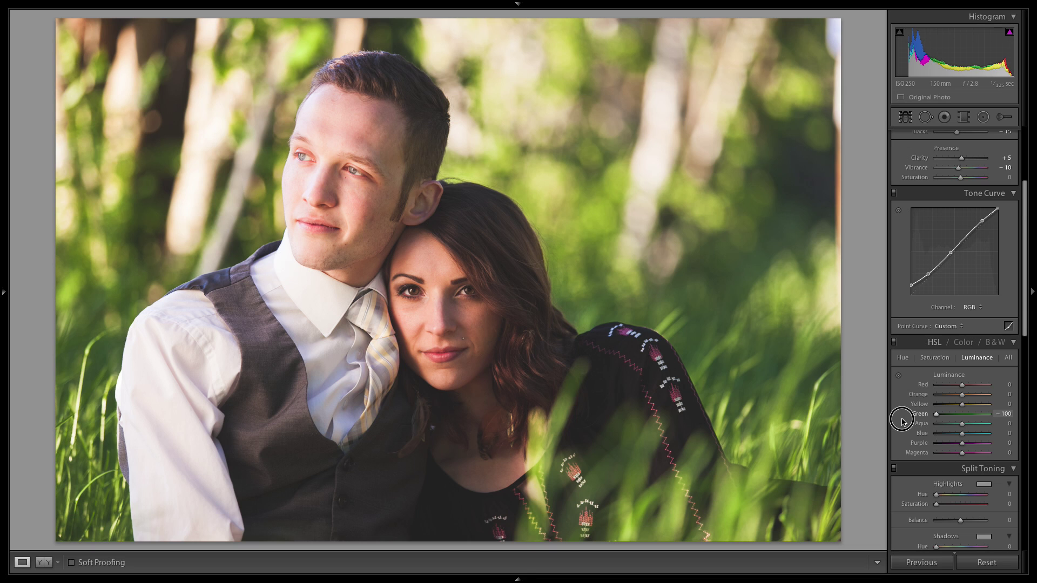
mouse_move(937, 414)
mouse_down()
mouse_move(976, 414)
mouse_move(941, 415)
mouse_up()
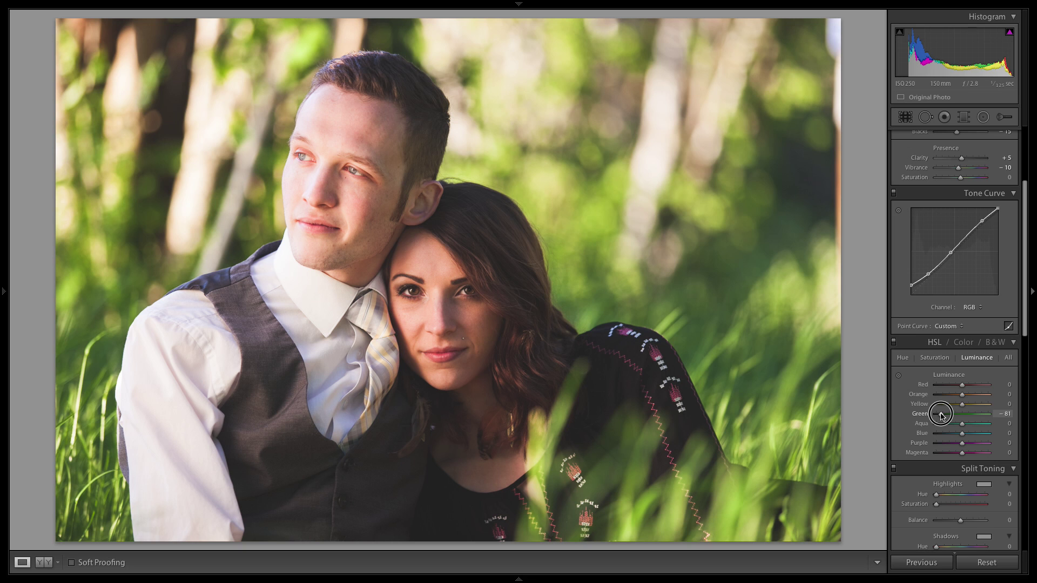
drag(941, 414, 966, 415)
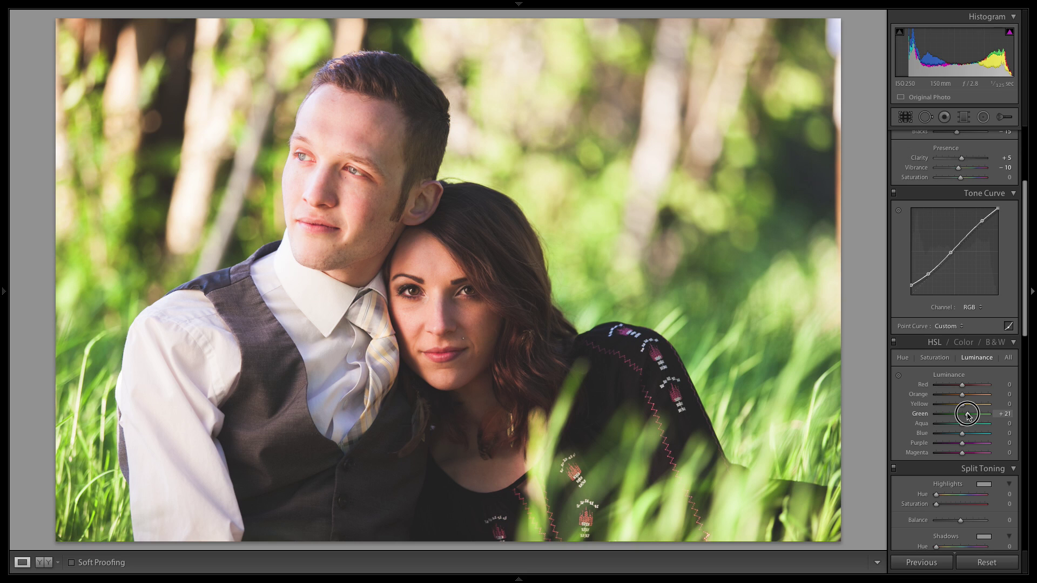
Set the post-crop vignetting amount to -10 and add a small amount of grain to the photo.
scroll(971, 413, down, 3)
scroll(970, 413, down, 1)
scroll(967, 351, down, 5)
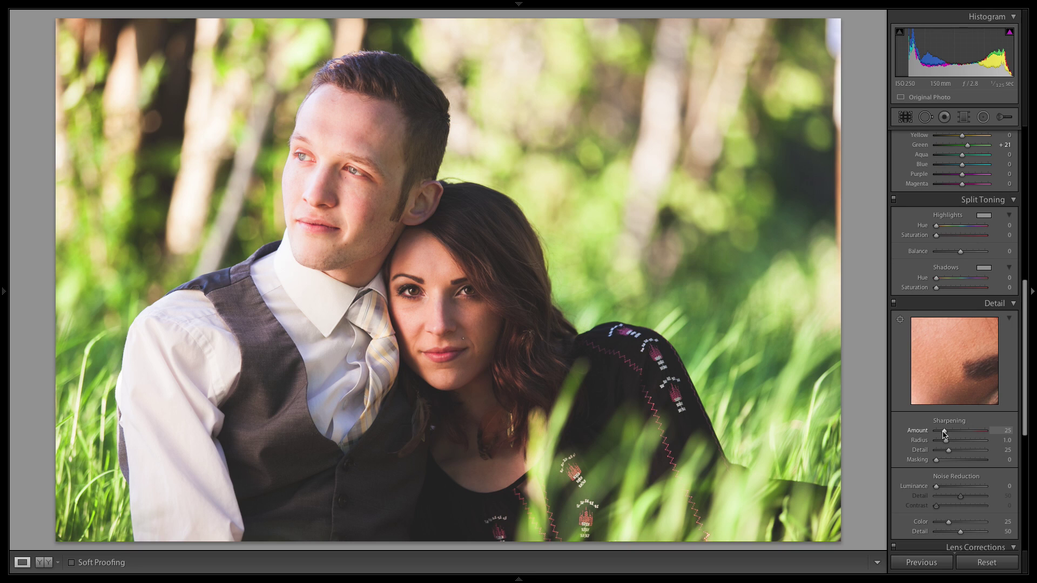
scroll(944, 433, down, 6)
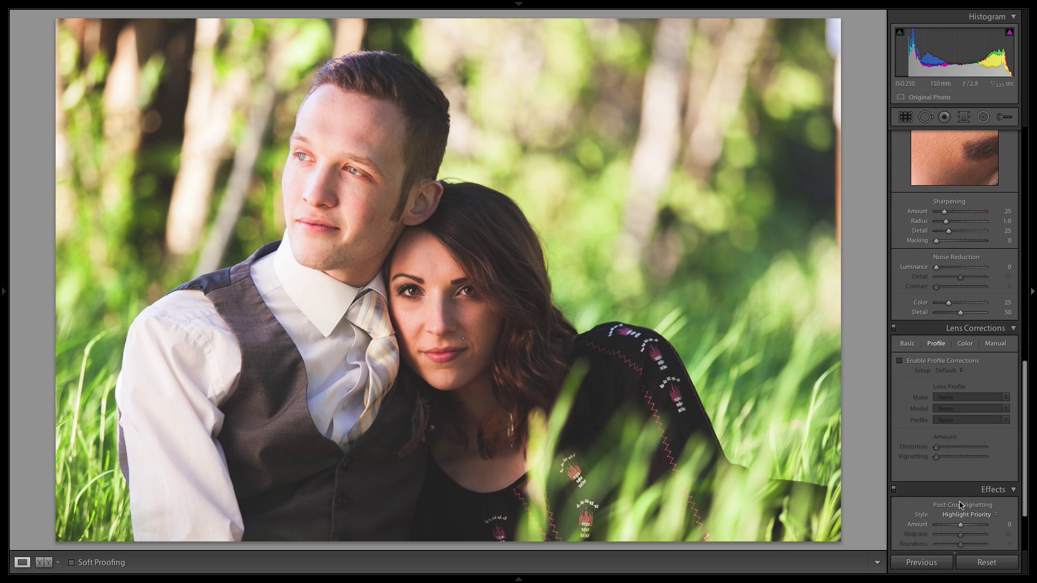
scroll(961, 537, down, 2)
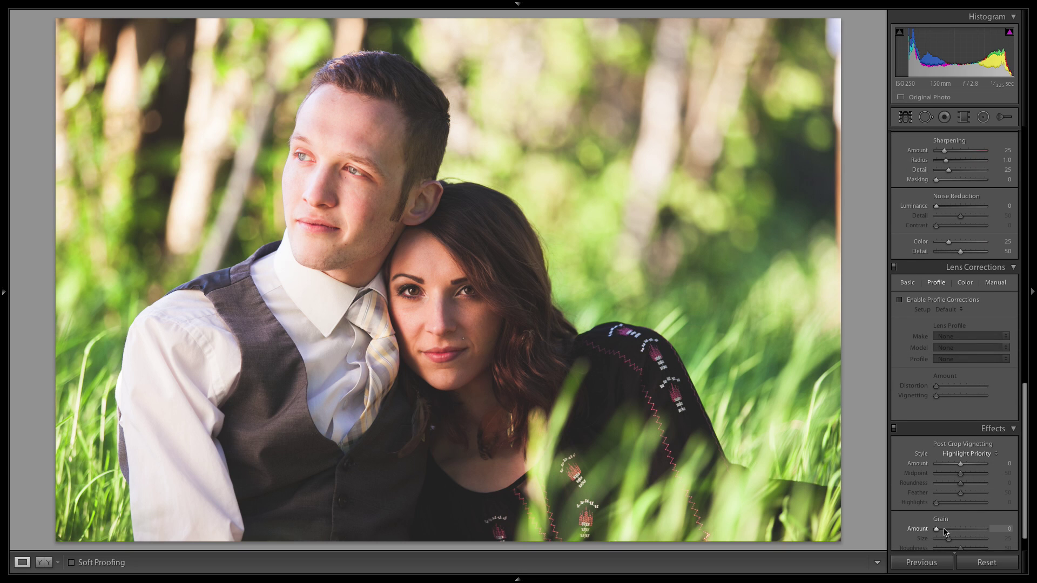
scroll(946, 531, down, 1)
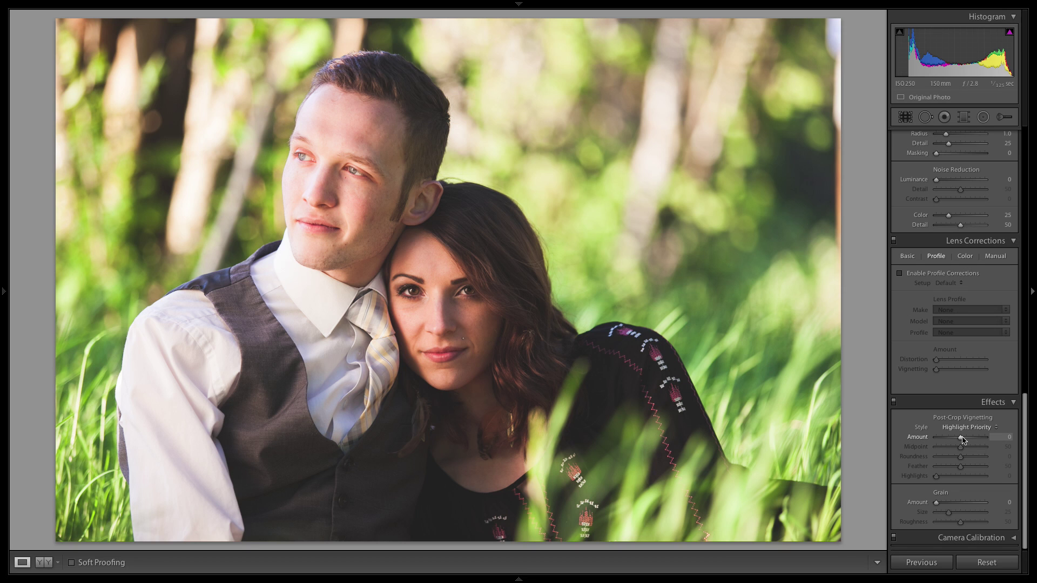
scroll(964, 439, down, 1)
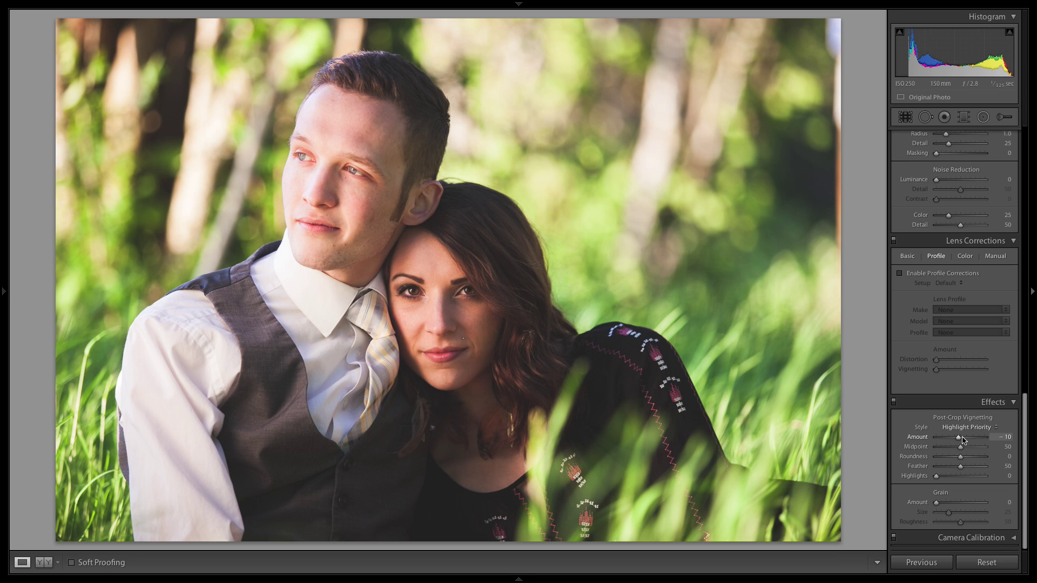
click(952, 503)
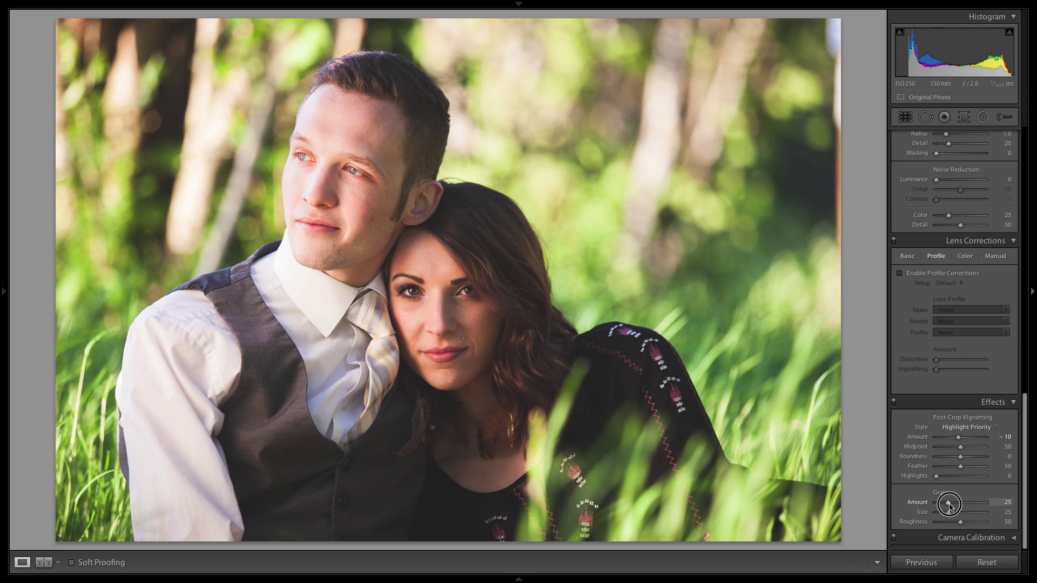
drag(952, 504, 946, 504)
Raise the black point of the RGB tone curve to about 14.5% for more faded blacks.
scroll(945, 504, up, 10)
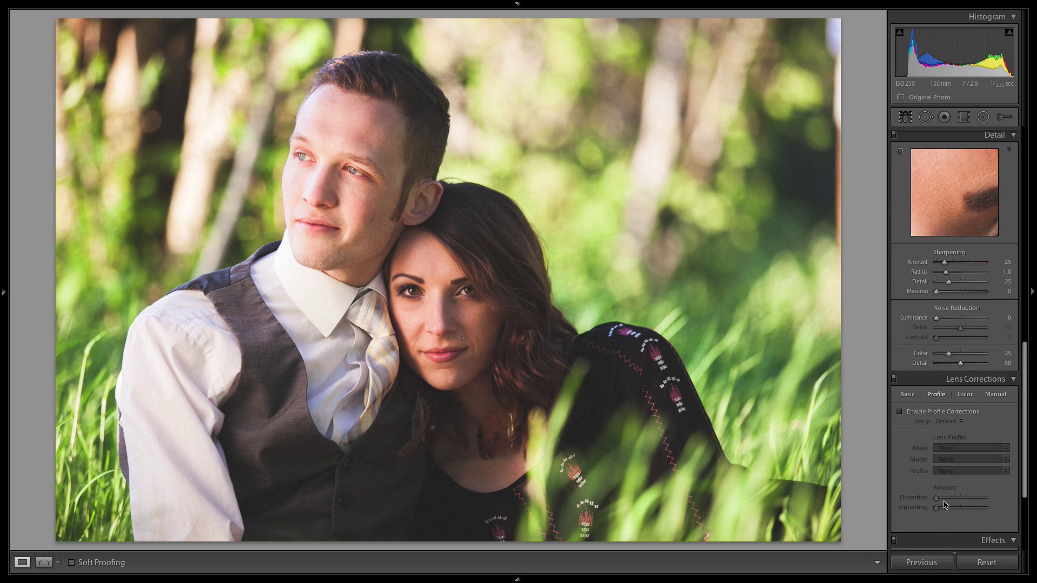
scroll(945, 504, up, 5)
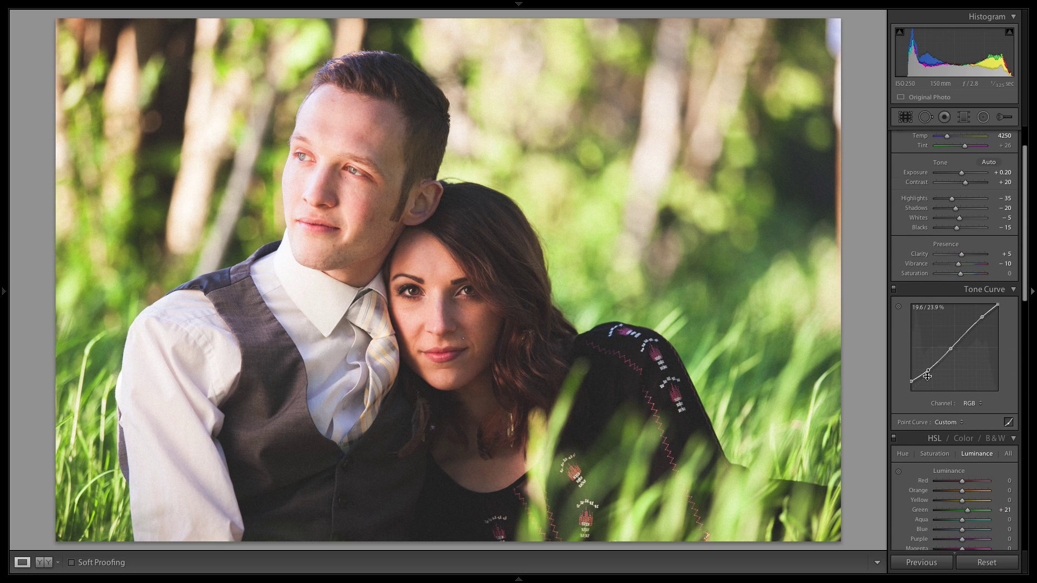
drag(913, 381, 913, 377)
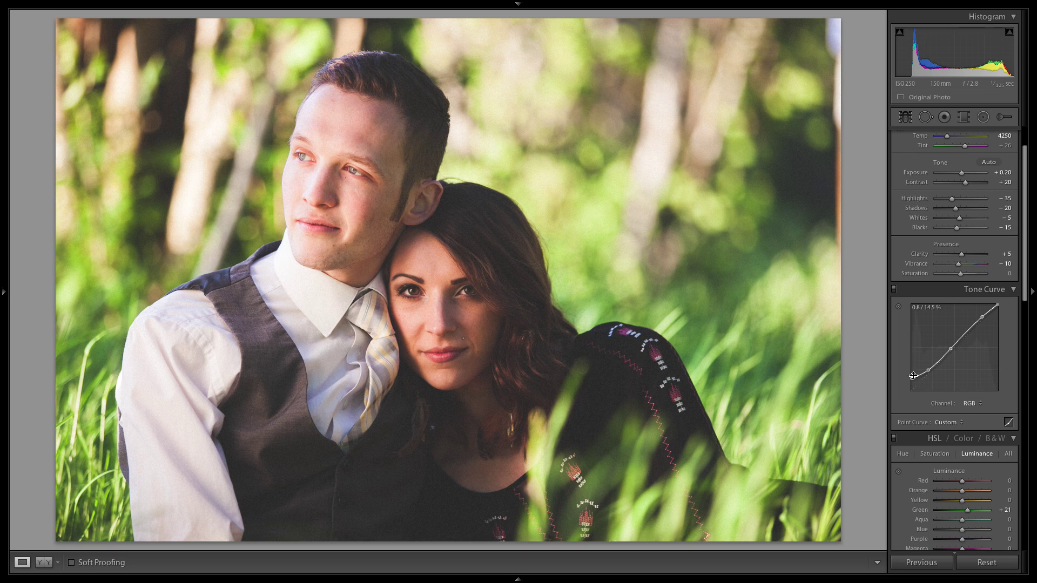
Paint over the woman's face with the Adjustment Brush, using the Exposure effect at 0.30.
scroll(934, 378, up, 3)
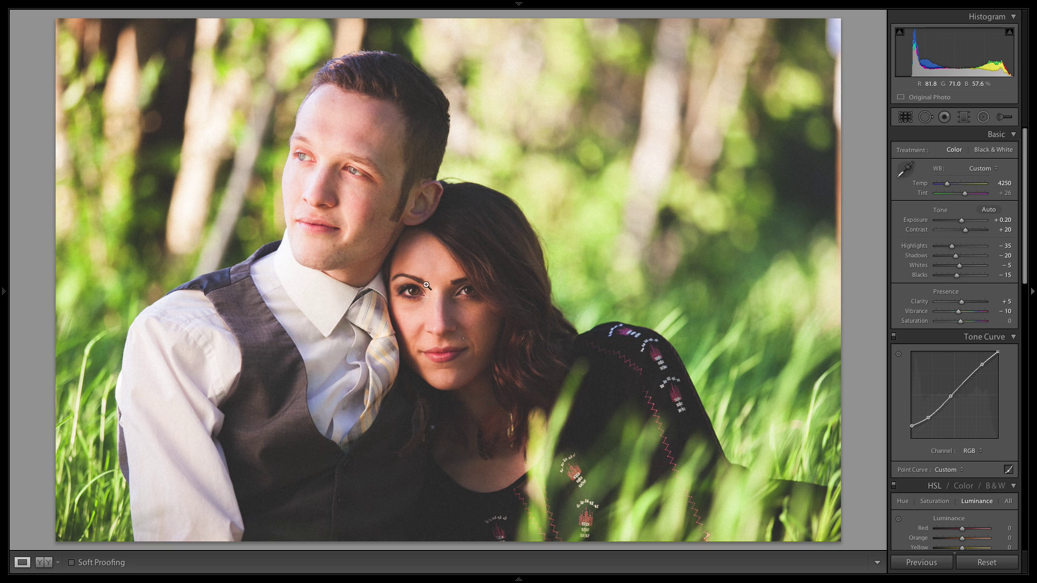
click(1003, 117)
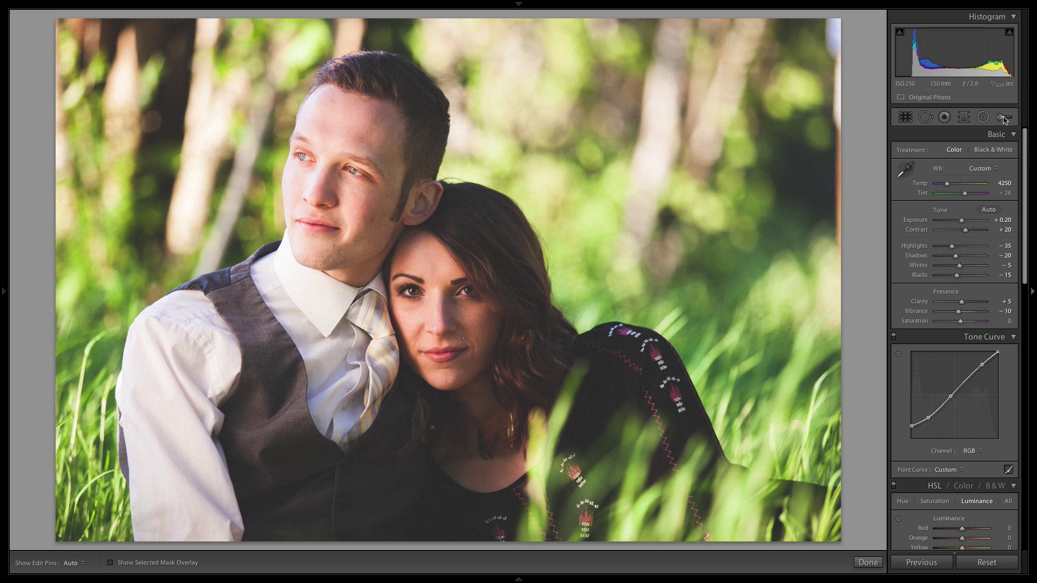
click(961, 152)
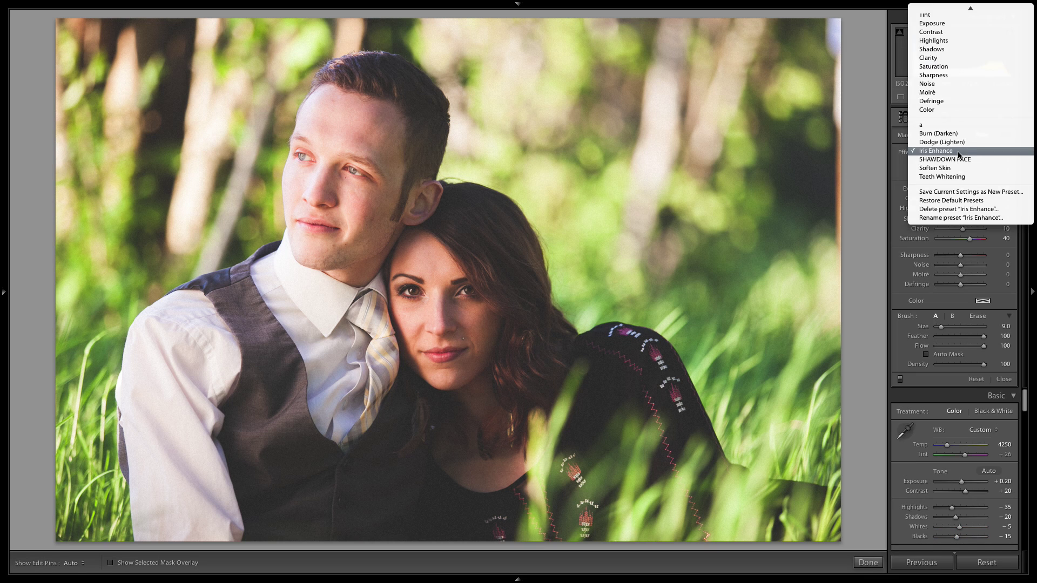
click(954, 27)
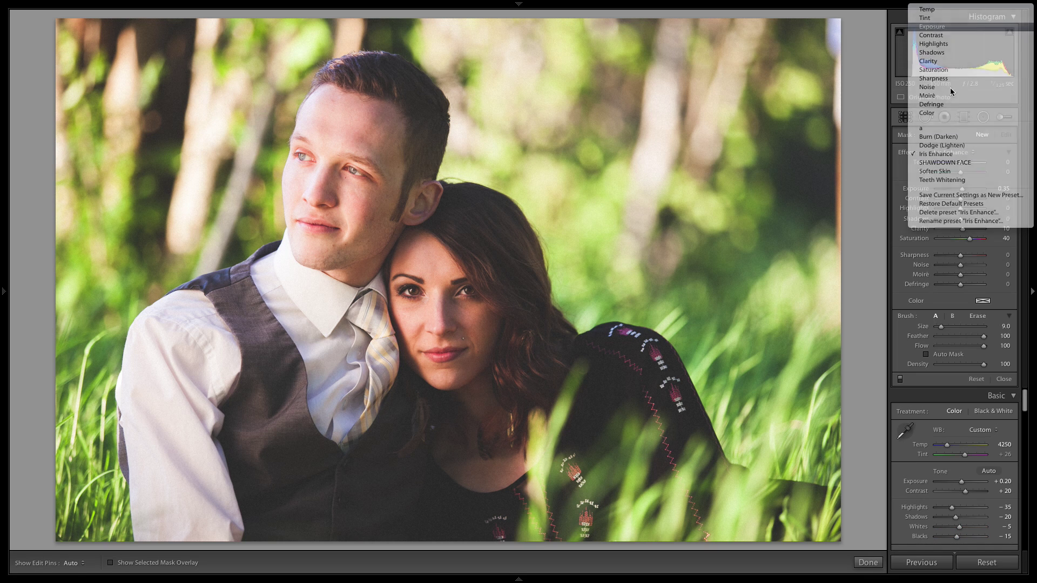
drag(964, 195, 965, 192)
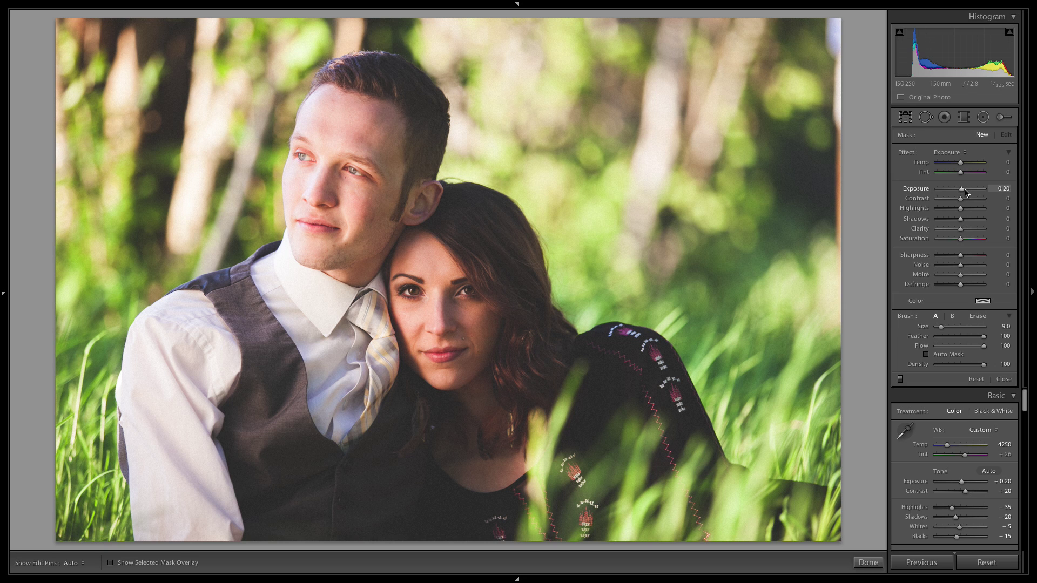
key(h)
mouse_move(505, 327)
mouse_down()
mouse_move(475, 297)
mouse_move(448, 386)
mouse_move(465, 303)
mouse_up()
drag(402, 313, 410, 309)
key(h)
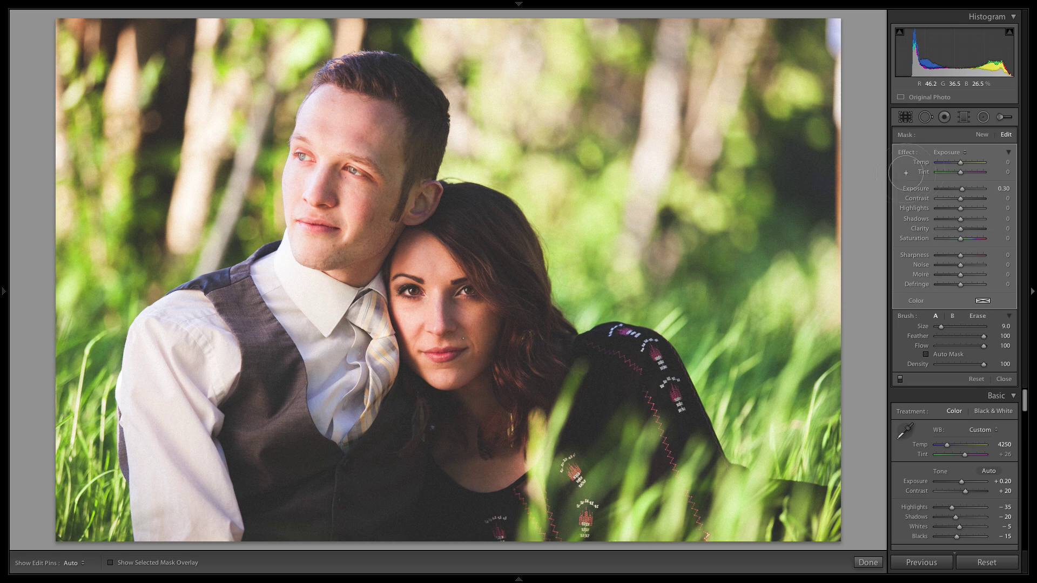
Reset the brush exposure on the woman's face to 0, set its Shadows to 30 and finish the brush adjustment.
double_click(963, 189)
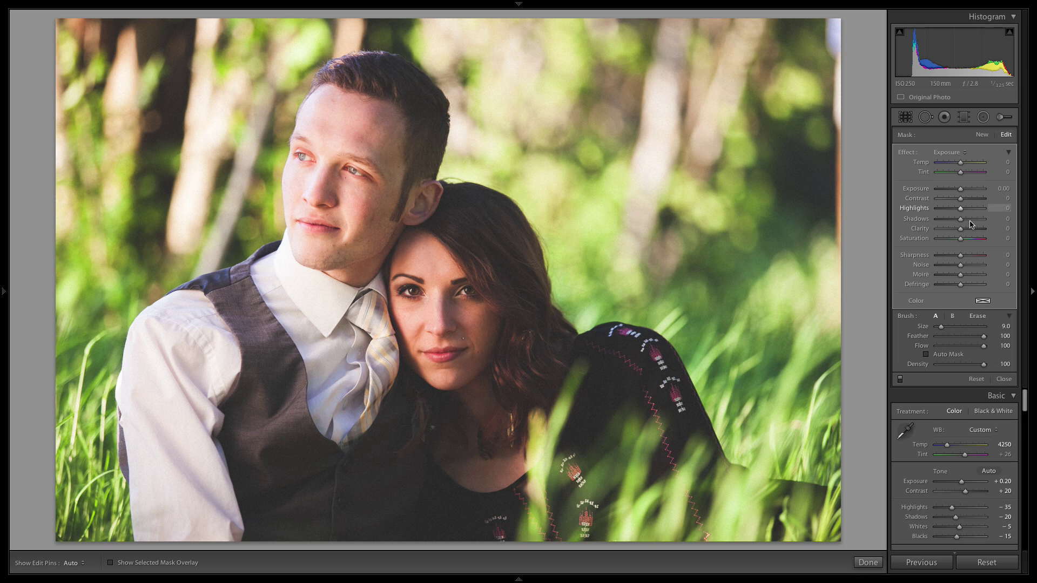
drag(970, 224, 968, 221)
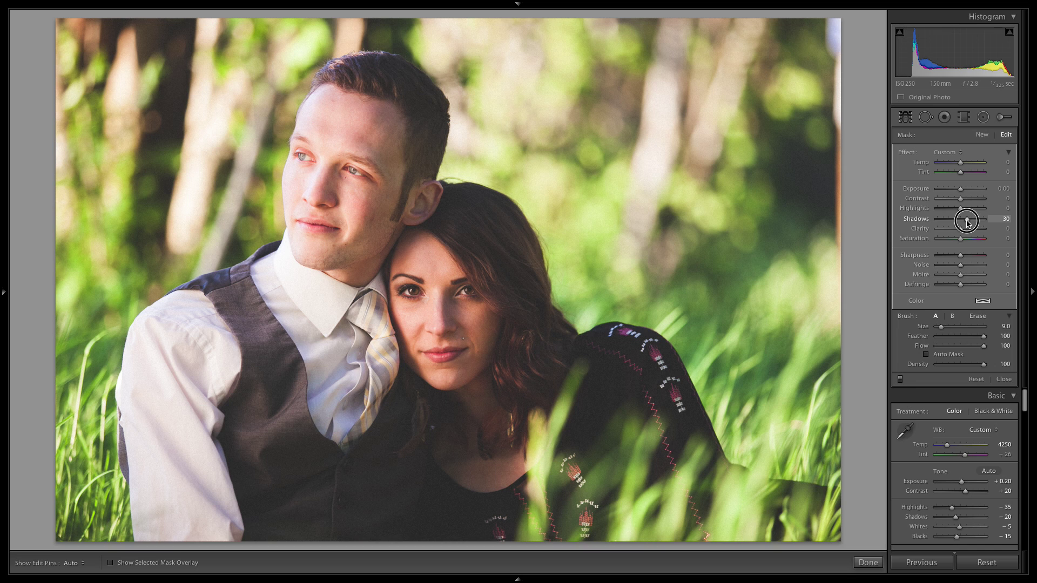
drag(968, 222, 967, 222)
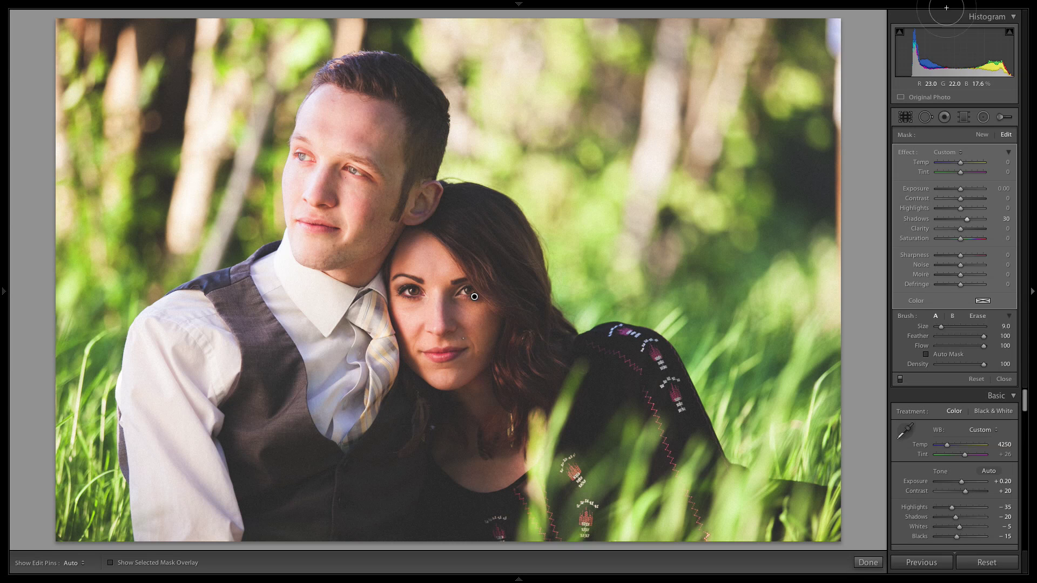
click(999, 118)
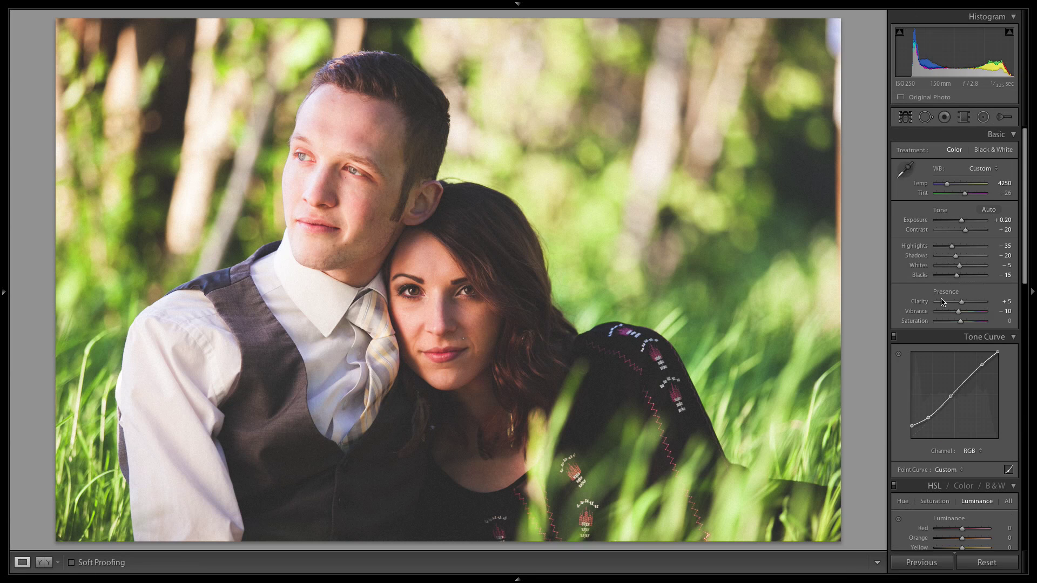
Set the white balance Tint to +21.
scroll(967, 317, up, 1)
drag(985, 195, 980, 195)
Paint a new Adjustment Brush mask over the man's face with Exposure 0 and Highlights -22.
click(1004, 117)
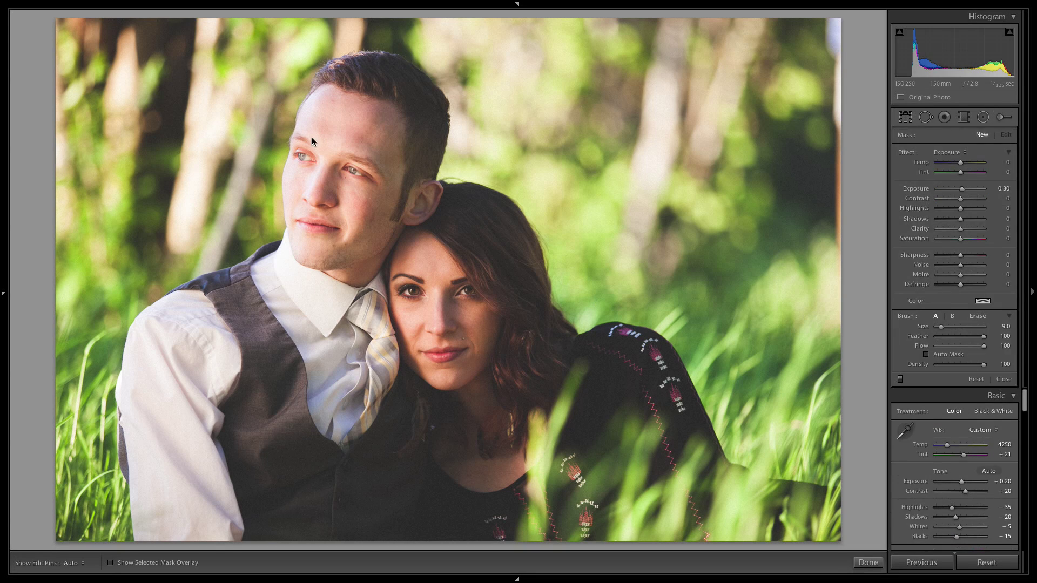
mouse_move(339, 119)
mouse_down()
mouse_move(323, 143)
mouse_move(317, 195)
mouse_move(319, 259)
mouse_up()
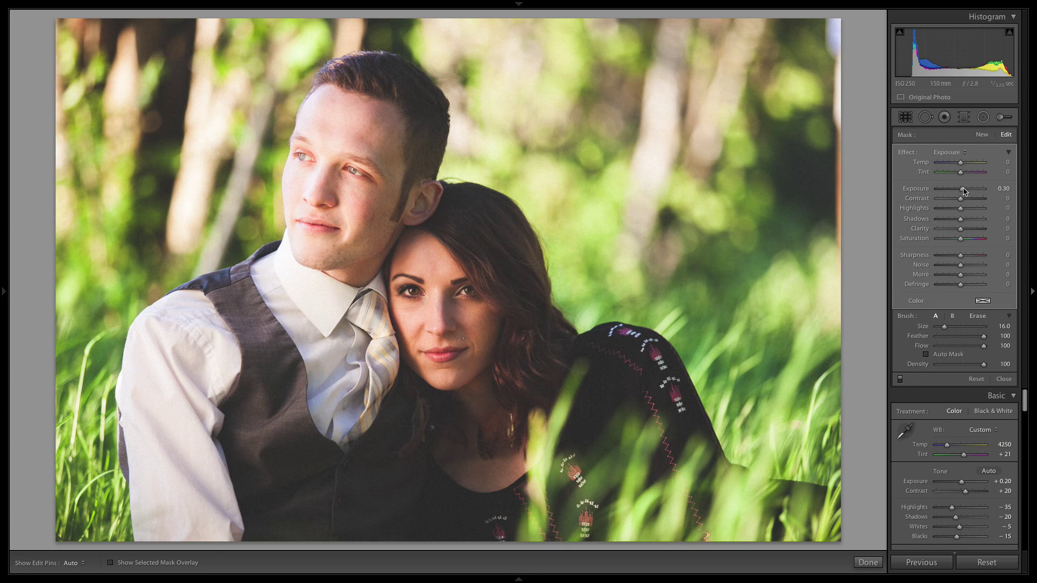
drag(954, 210, 955, 212)
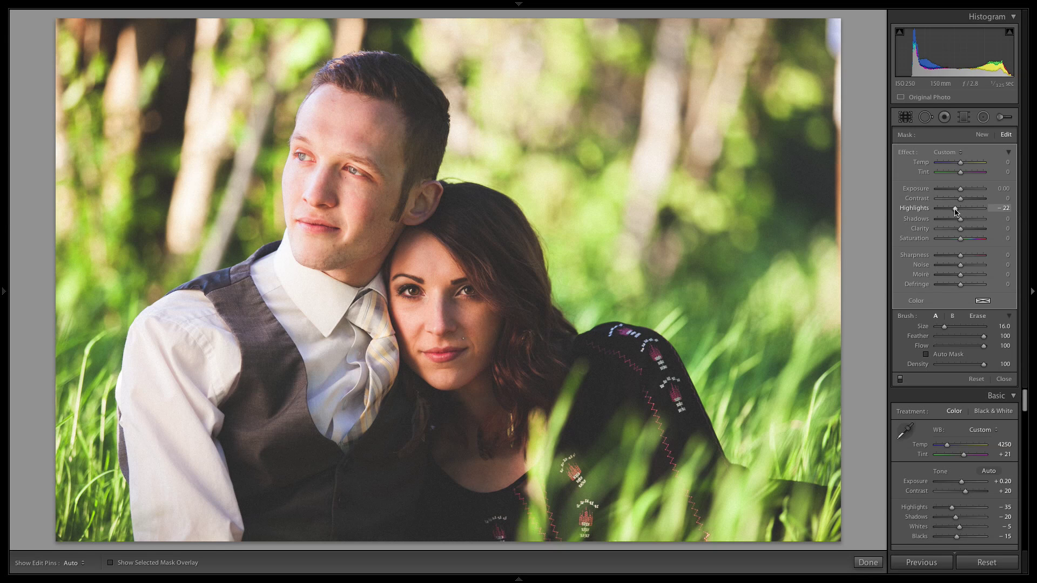
click(1003, 118)
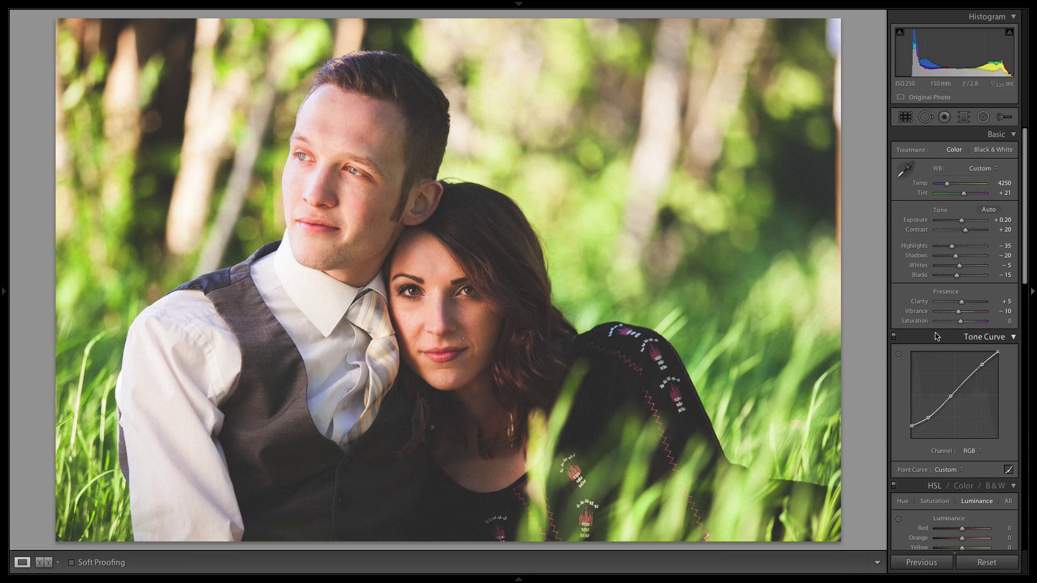
Compare the photo with and without the tone curve and raise the curve's black point to about 20.8%.
click(894, 337)
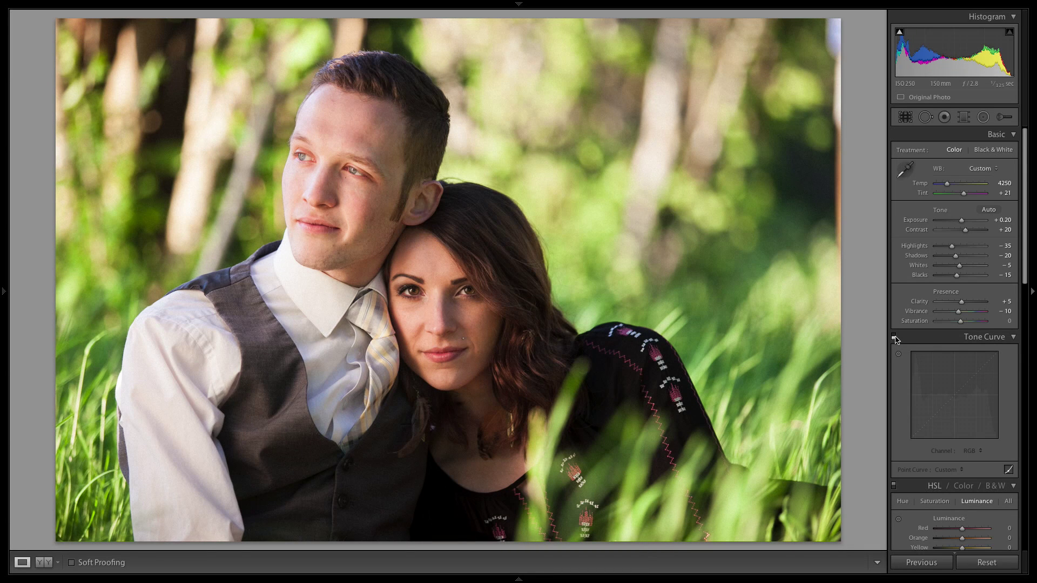
click(894, 337)
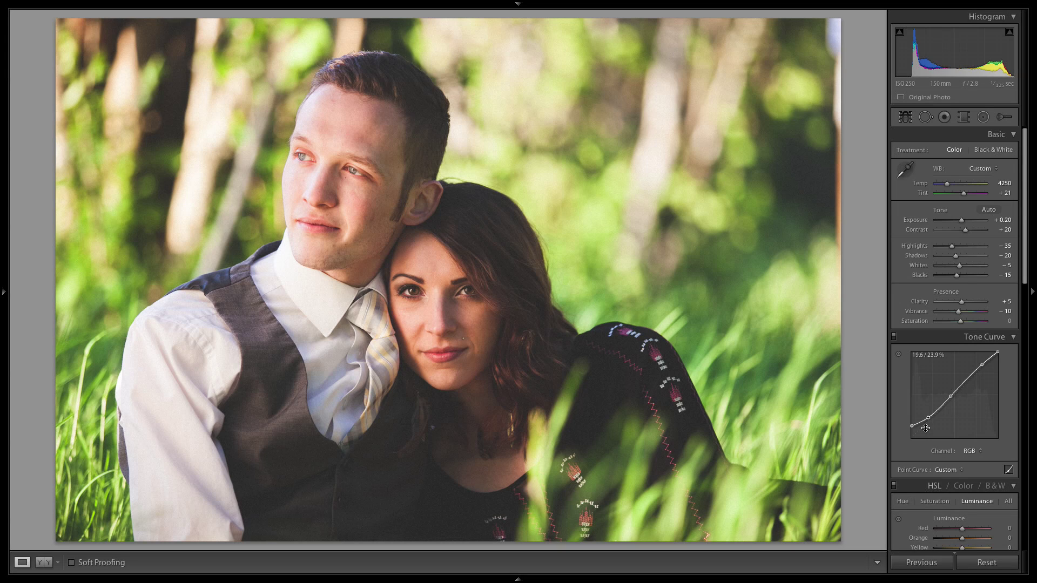
drag(913, 427, 912, 421)
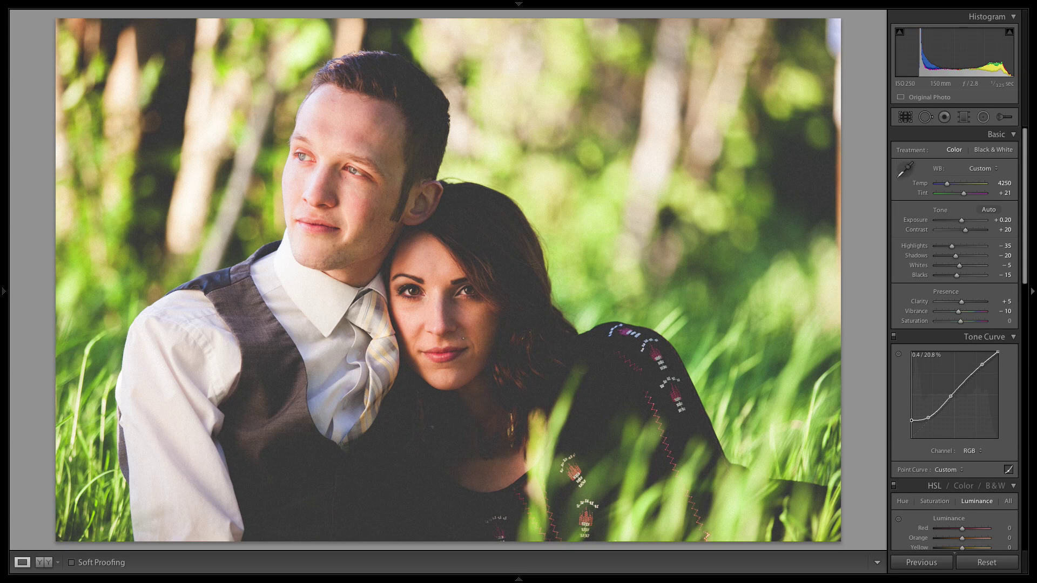
Convert the portrait to black and white with Exposure +0.30 and compare it with and without the tone curve.
key(v)
scroll(950, 336, down, 1)
key(Up)
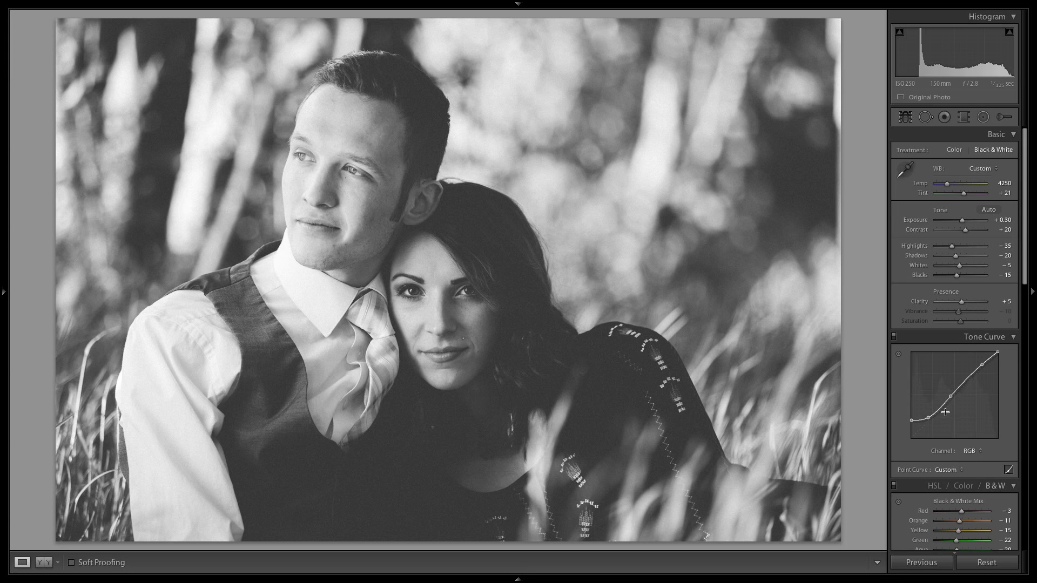
click(894, 337)
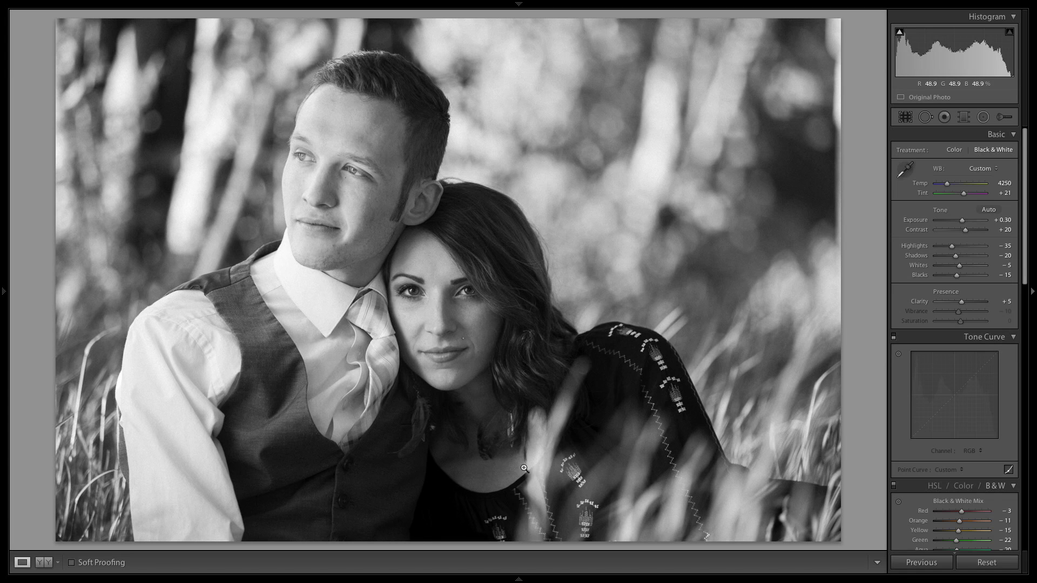
click(895, 339)
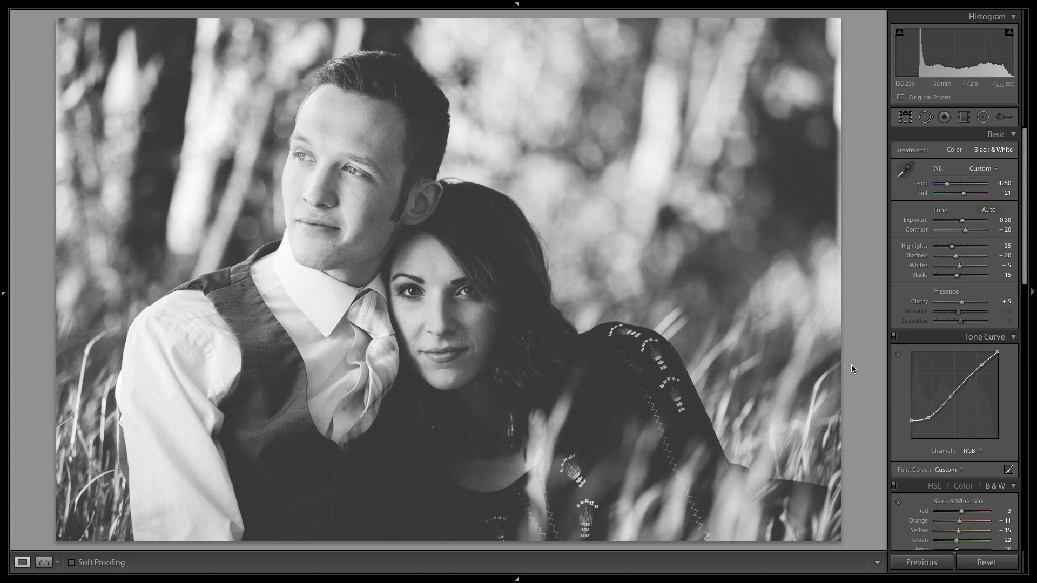